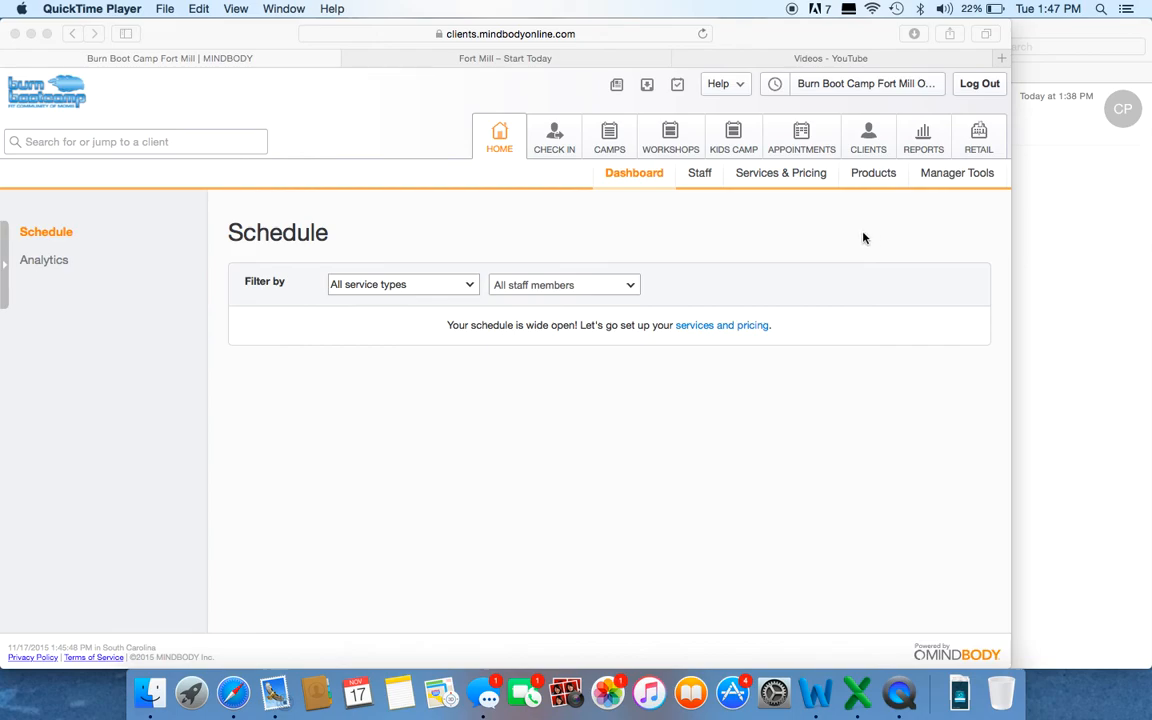
Step: Open Services & Pricing and review the Camps pricing options and the contracts/autopays list
click(780, 177)
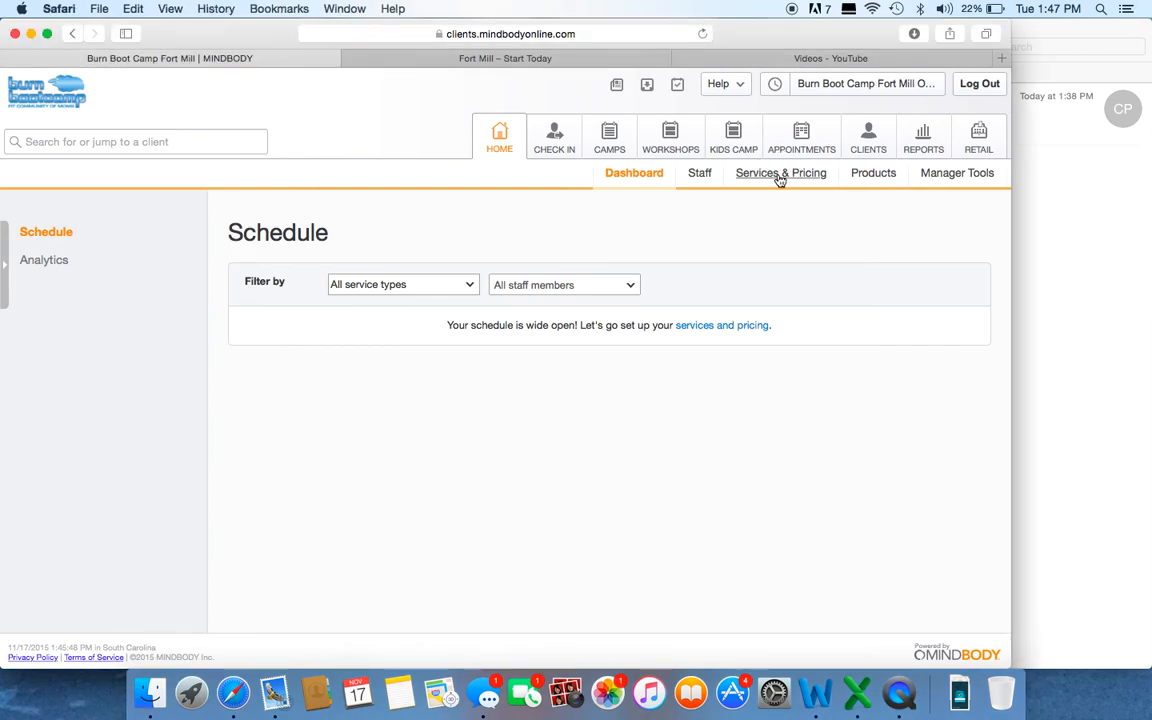
click(780, 176)
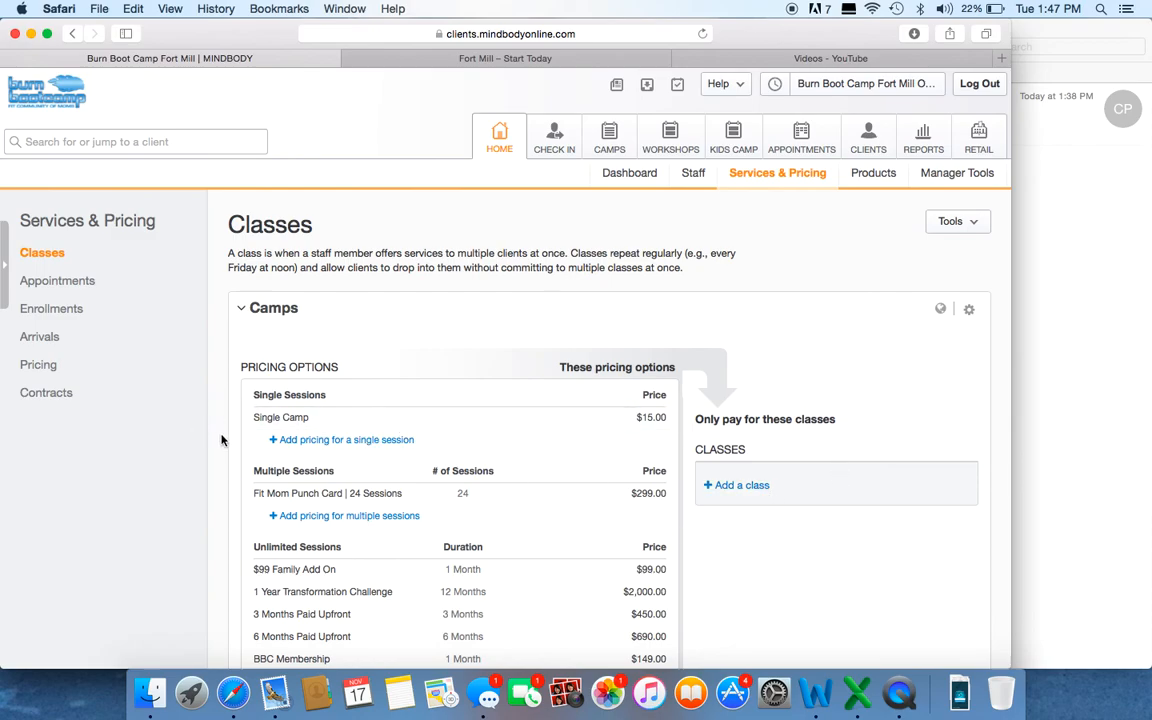
scroll(219, 440, down, 5)
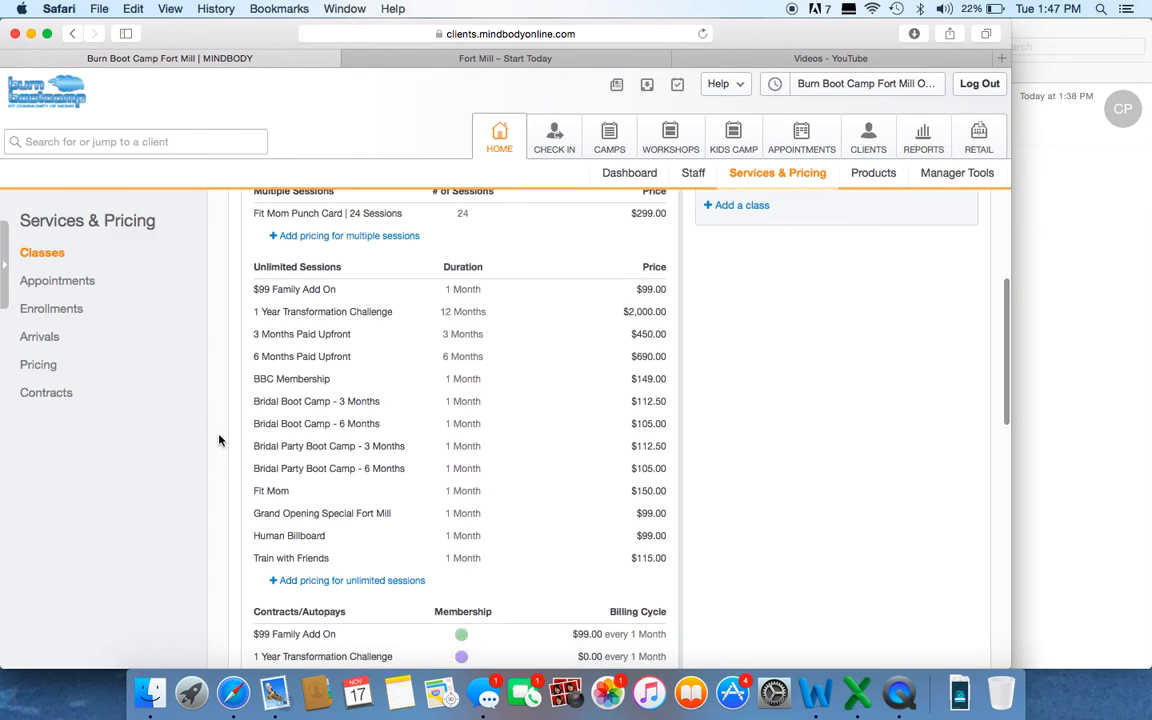
scroll(219, 440, down, 1)
scroll(219, 440, down, 1)
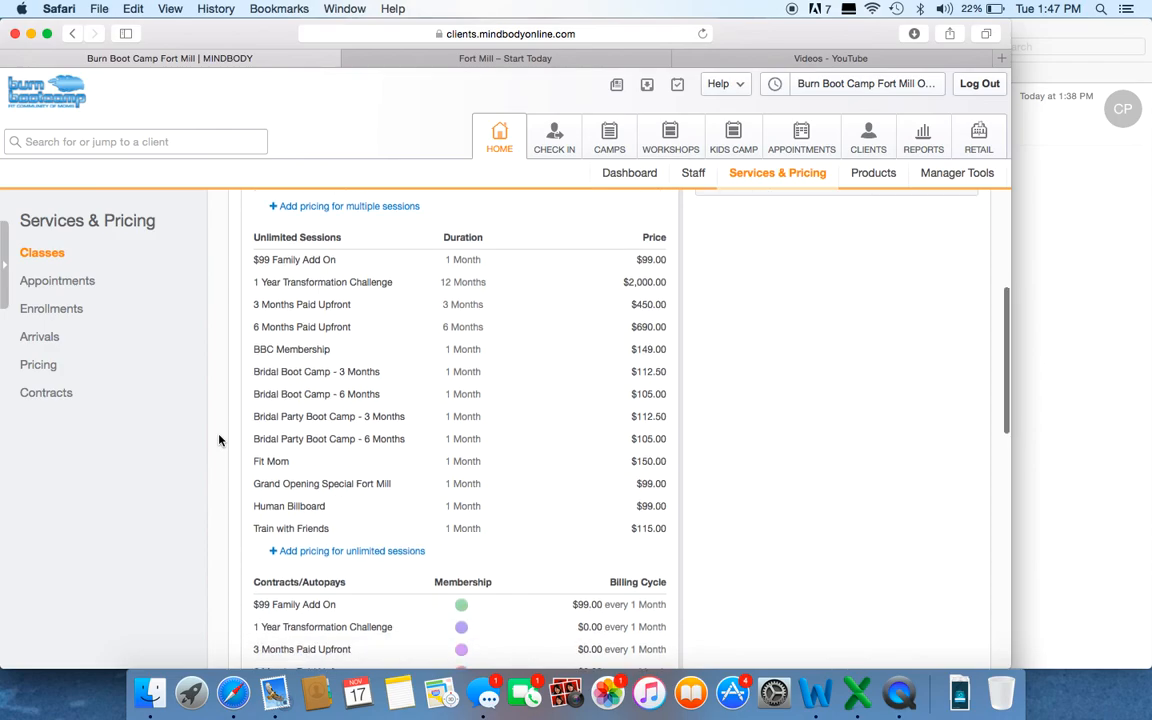
scroll(219, 440, down, 2)
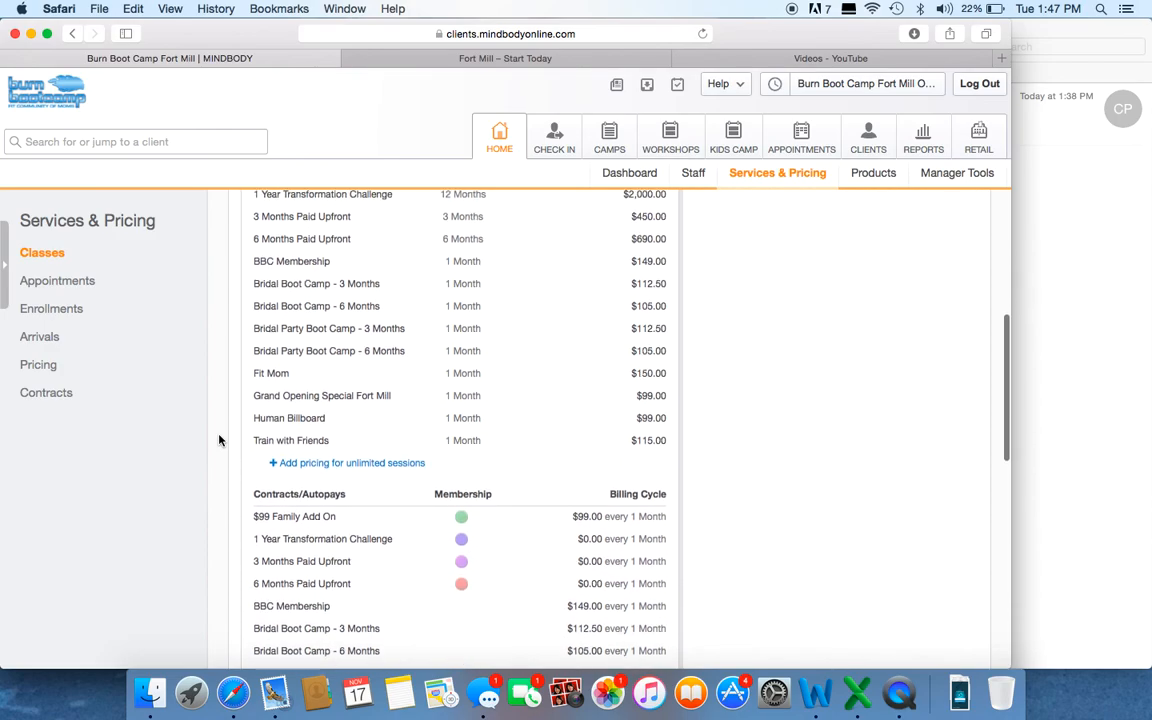
scroll(219, 440, up, 2)
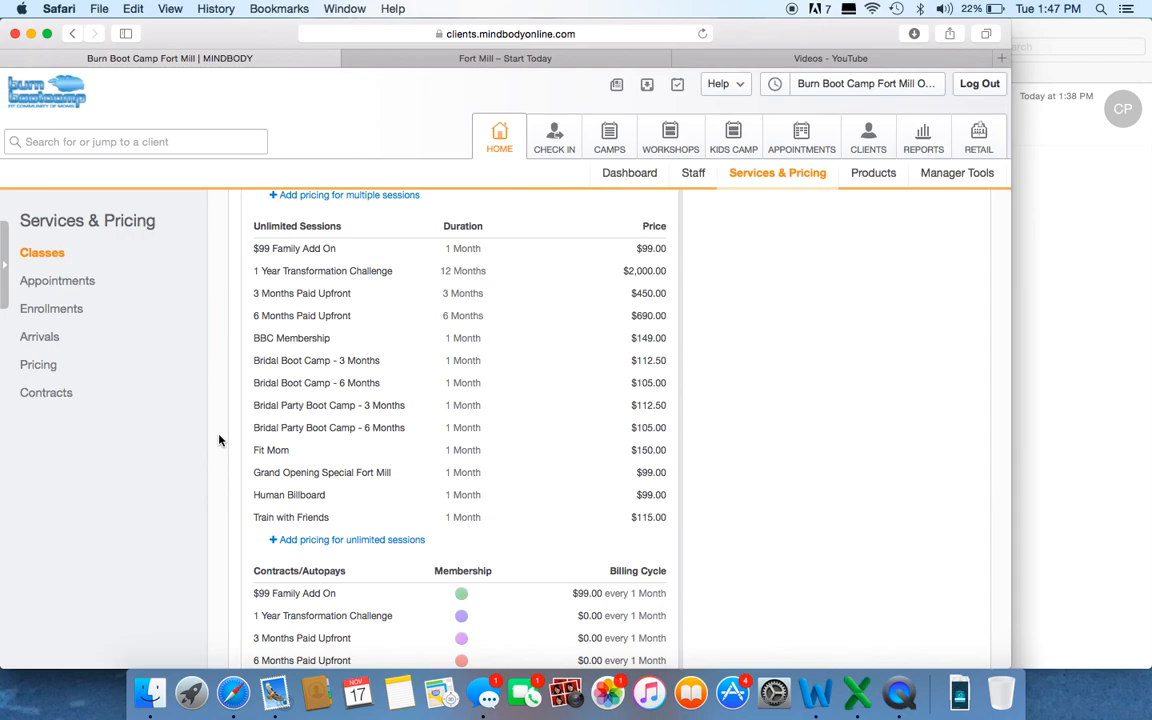
scroll(219, 440, down, 3)
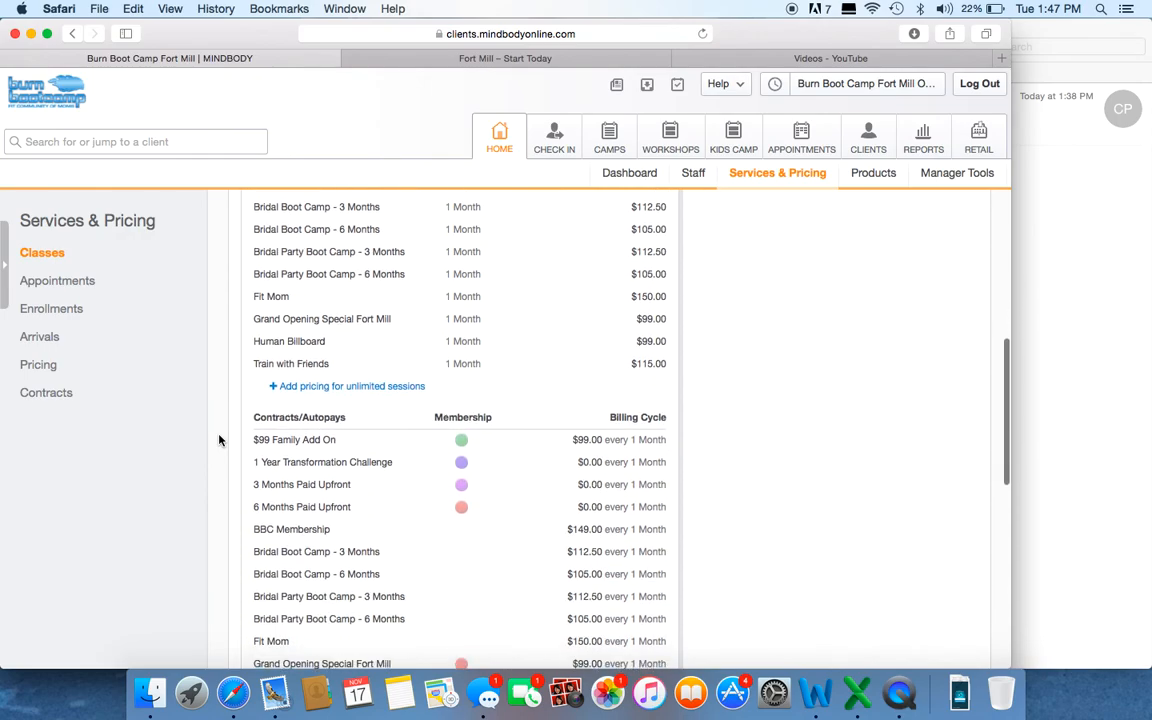
scroll(219, 440, down, 5)
scroll(219, 440, up, 3)
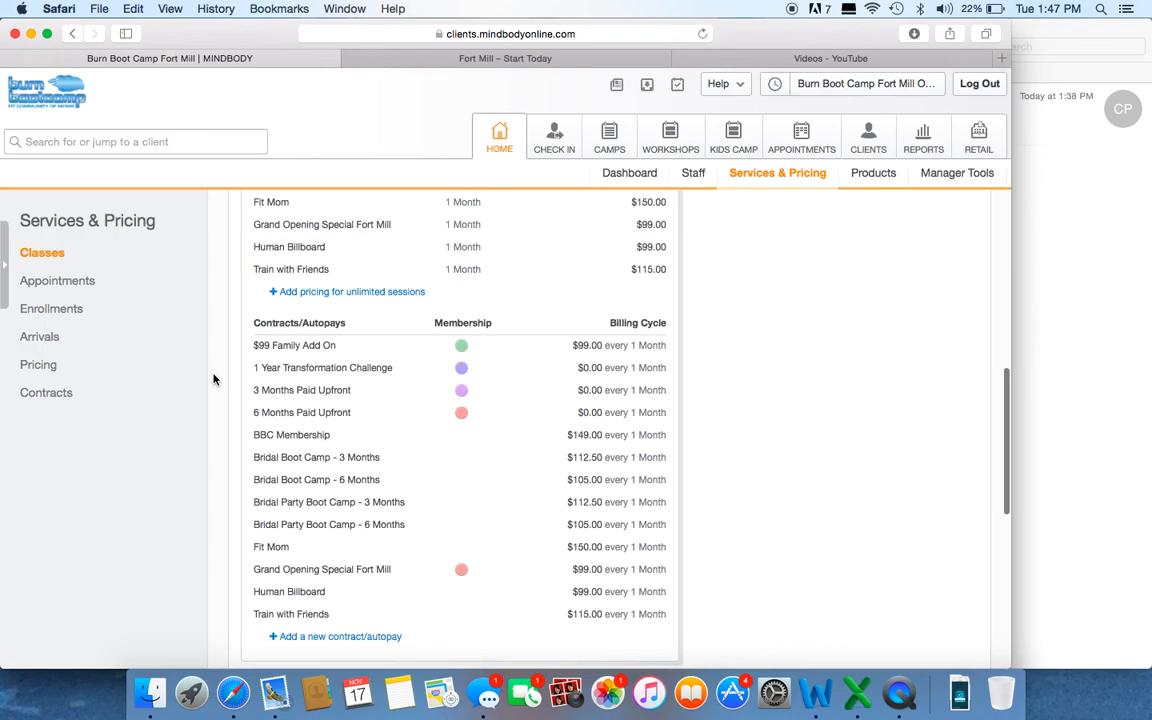
scroll(213, 379, down, 2)
scroll(213, 379, down, 1)
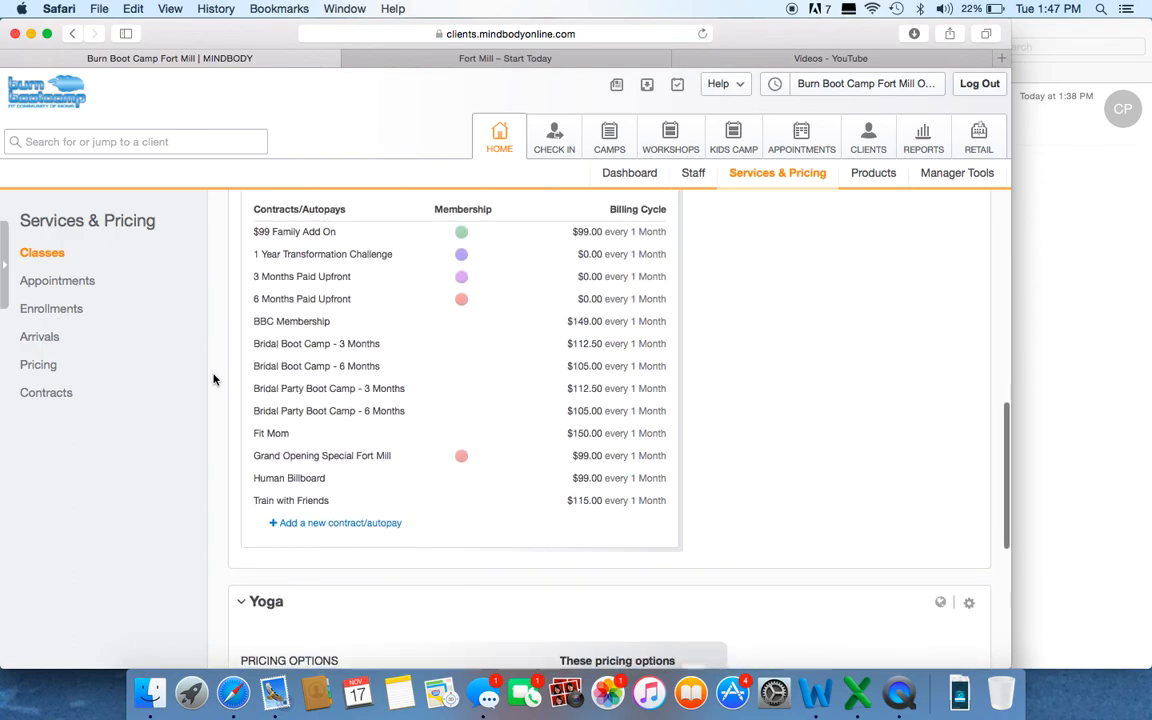
scroll(310, 363, up, 10)
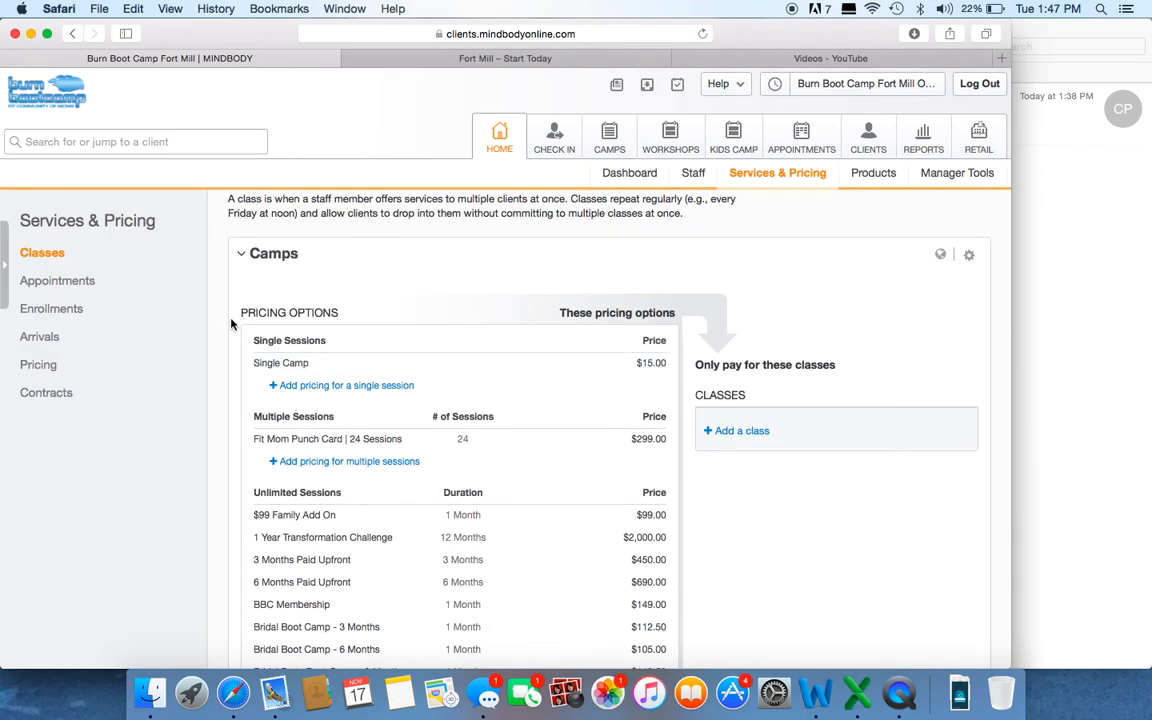
Step: Start a new contract/autopay under Camps and name it Grand Opening Special
scroll(214, 340, down, 5)
scroll(214, 342, down, 5)
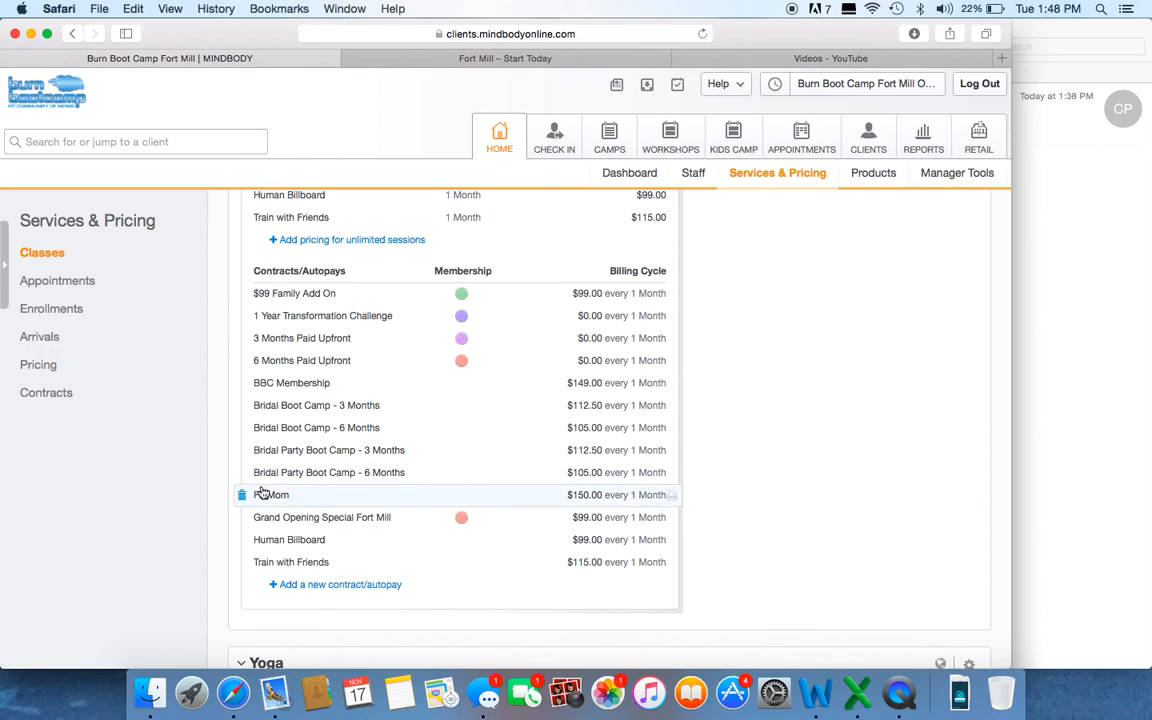
click(338, 590)
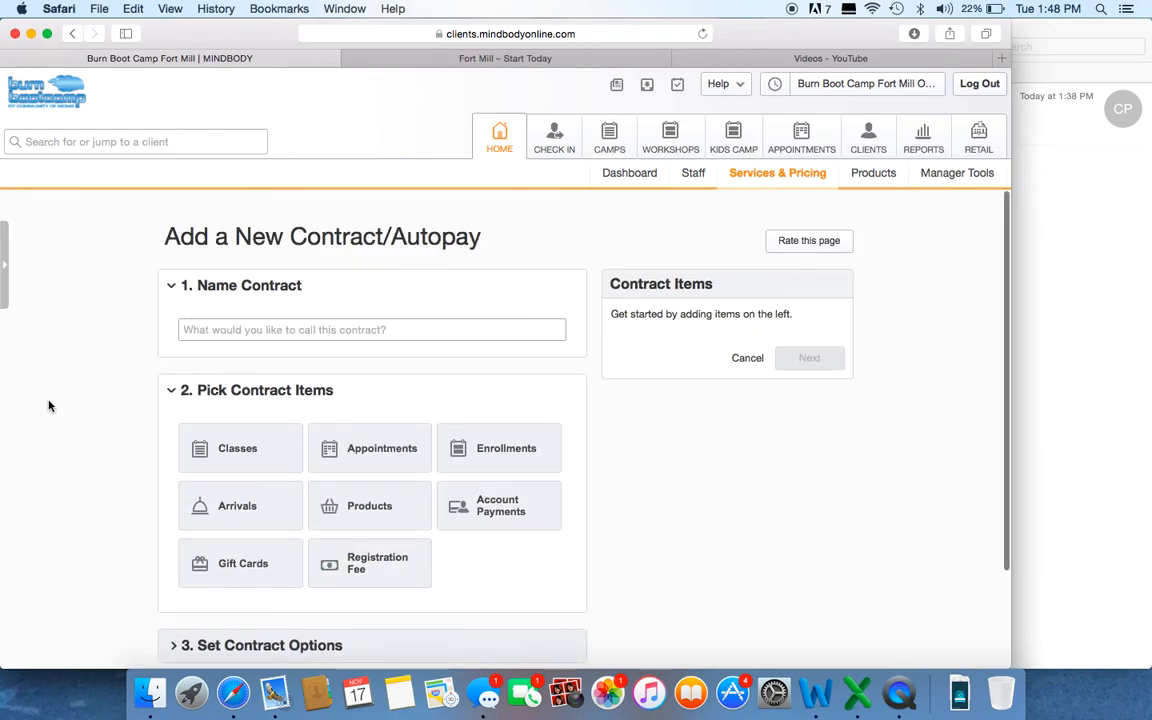
scroll(49, 406, down, 2)
click(258, 272)
text(Grand Opening SPecial)
key(BackSpace)
key(BackSpace)
key(BackSpace)
key(BackSpace)
key(BackSpace)
key(BackSpace)
text(pecia)
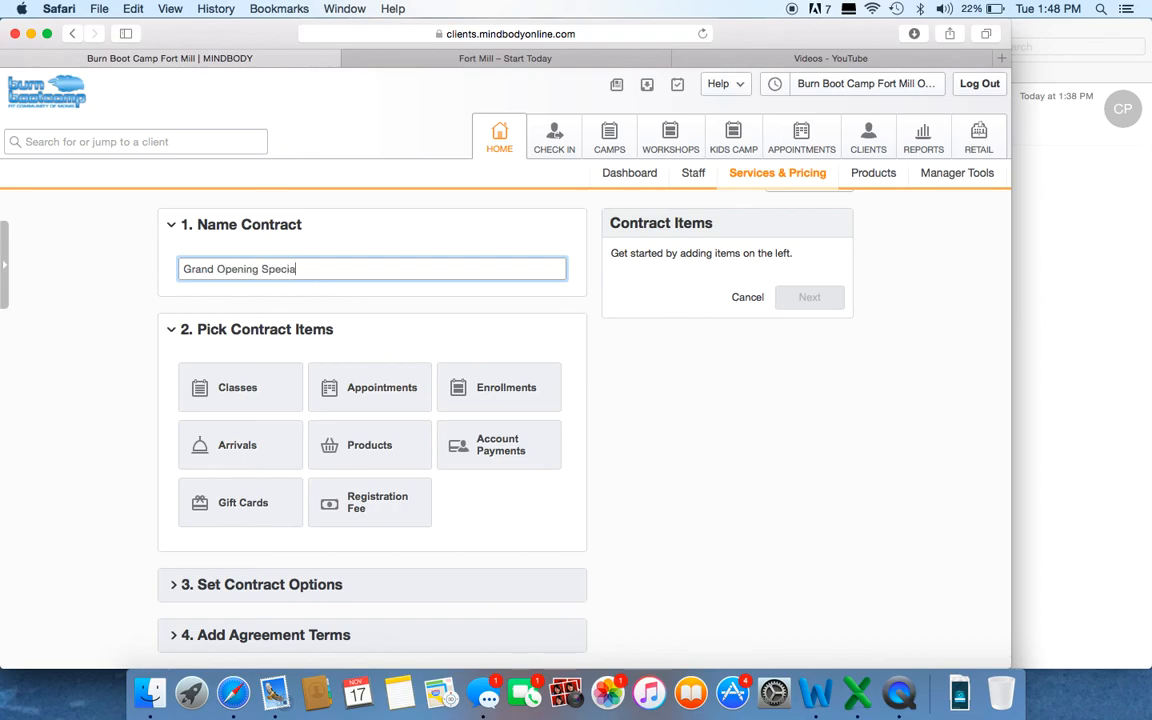
text(l)
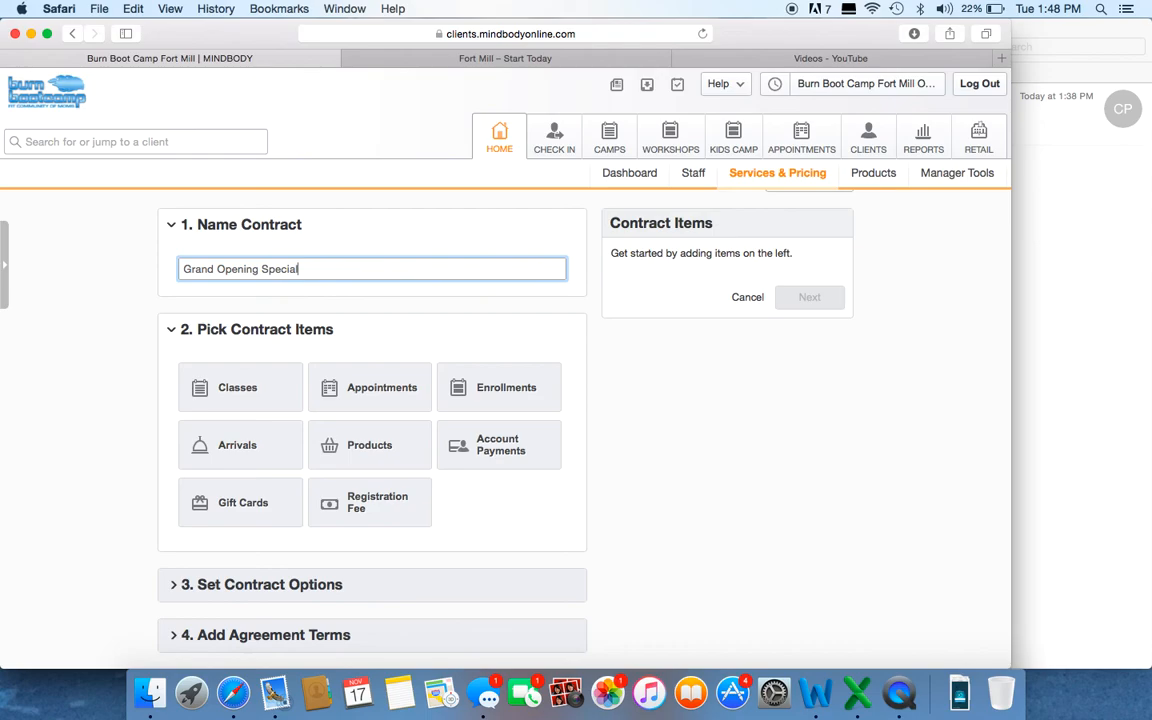
Step: Create a new classes item for the contract and enter Grand Opening Special as its name
click(241, 390)
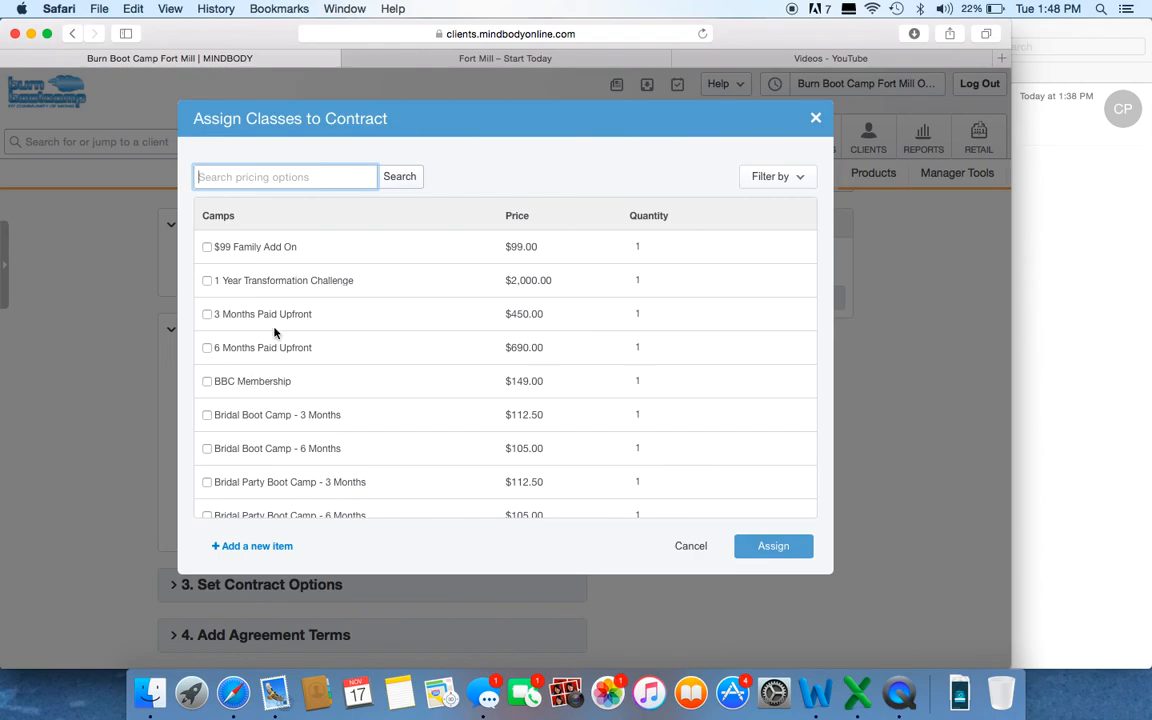
scroll(393, 393, down, 2)
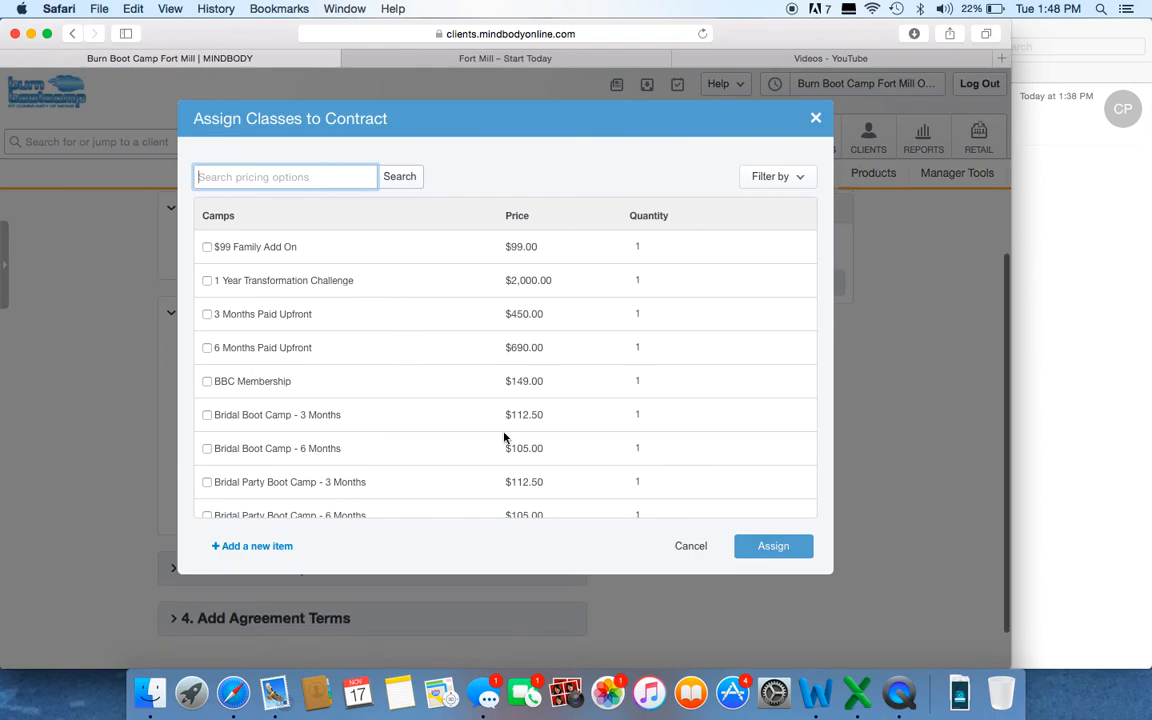
scroll(466, 443, down, 2)
scroll(466, 443, down, 1)
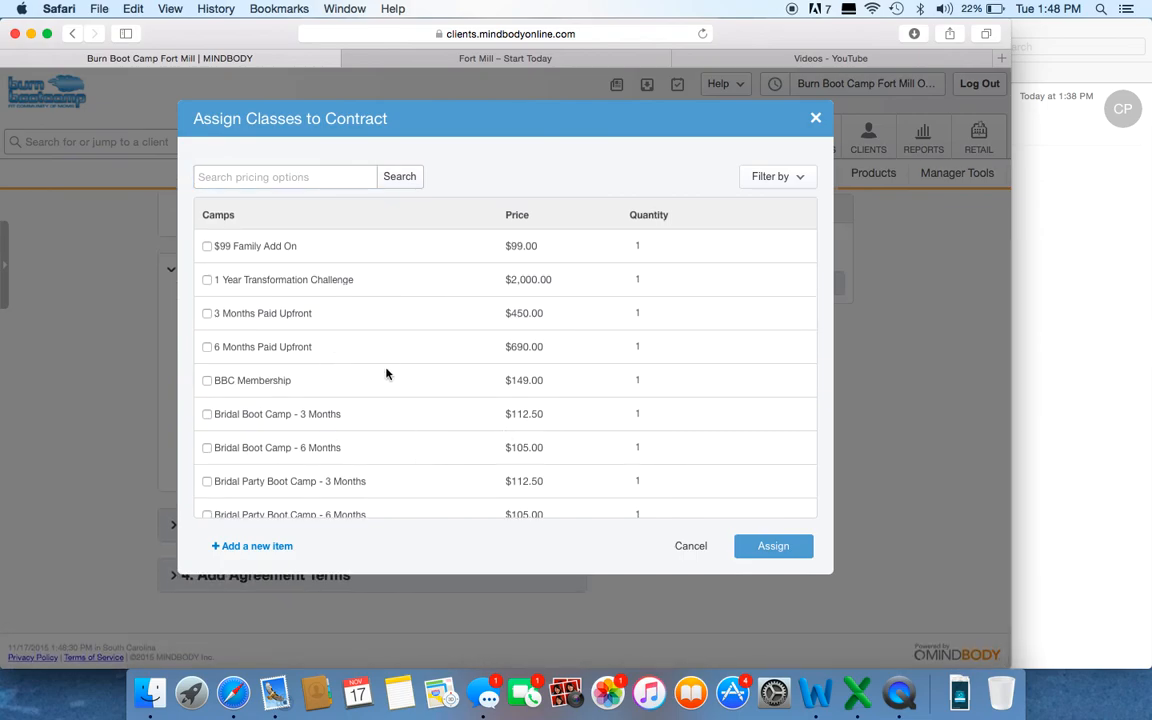
click(268, 546)
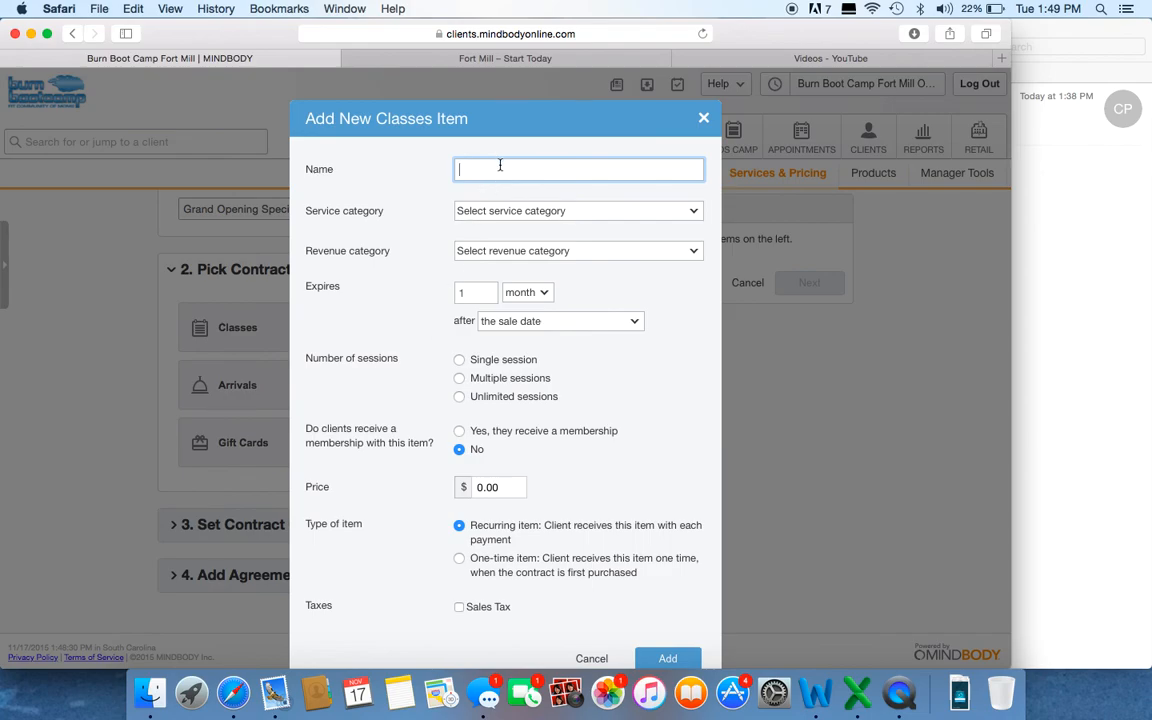
text(Grand Opening Special)
Step: Set the item's service category and revenue category to Camps and give it unlimited sessions
click(578, 214)
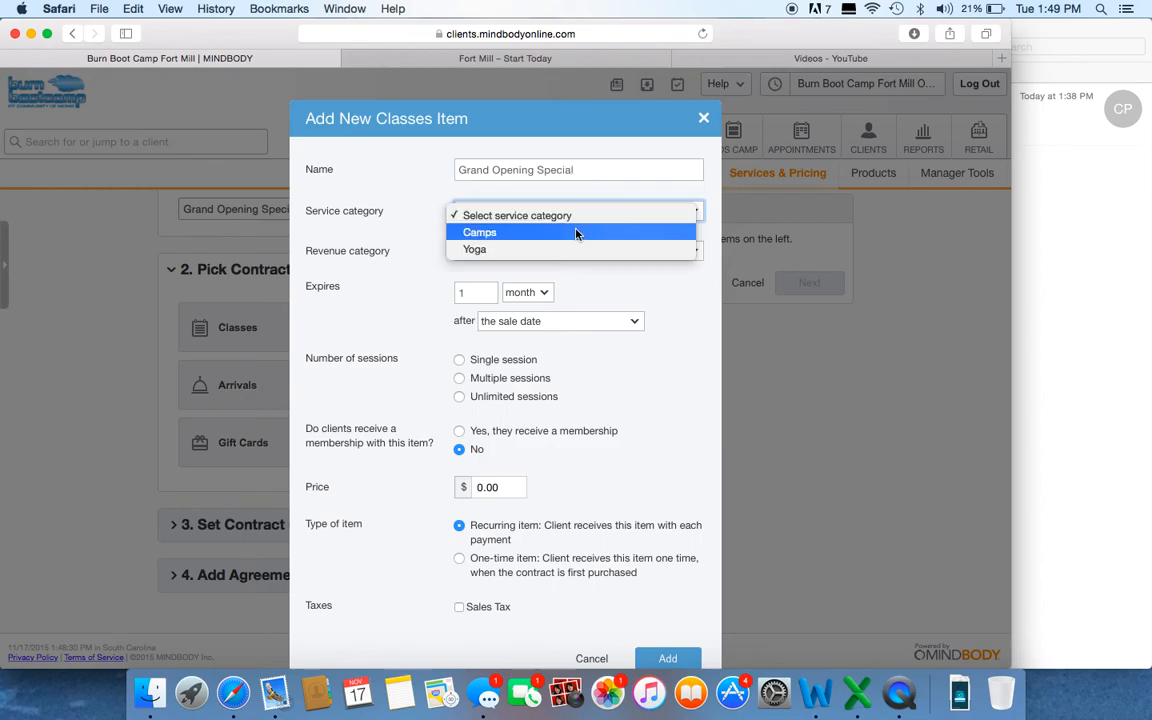
click(576, 233)
click(569, 254)
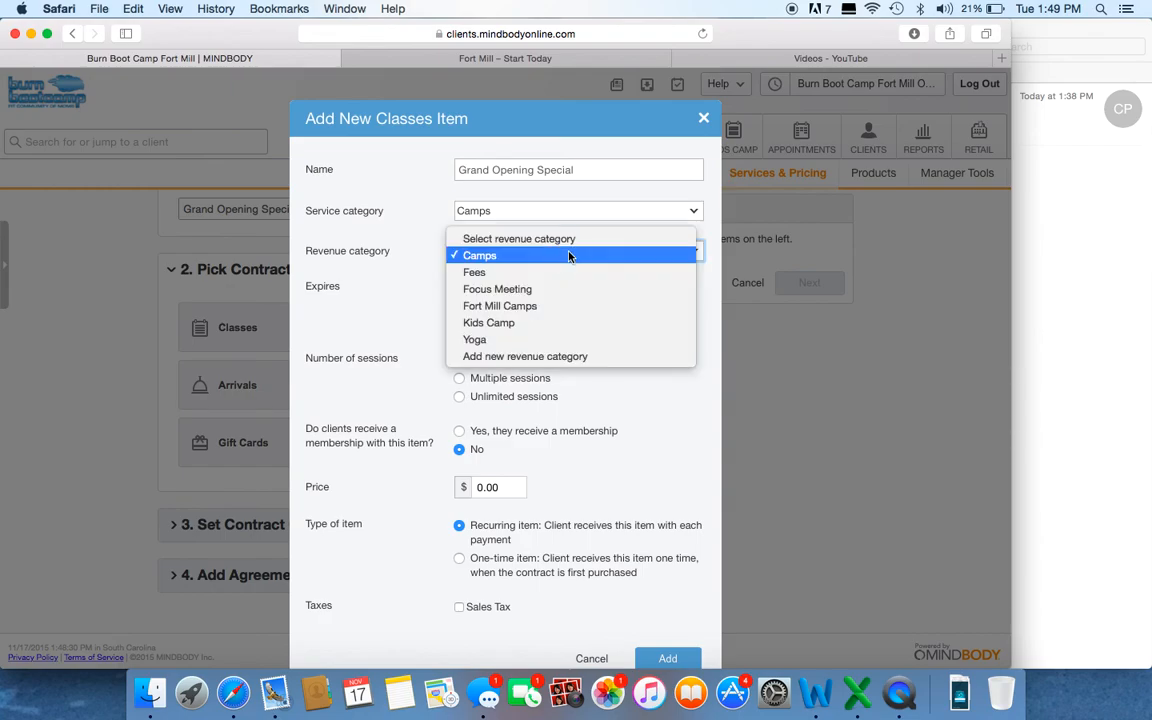
click(569, 256)
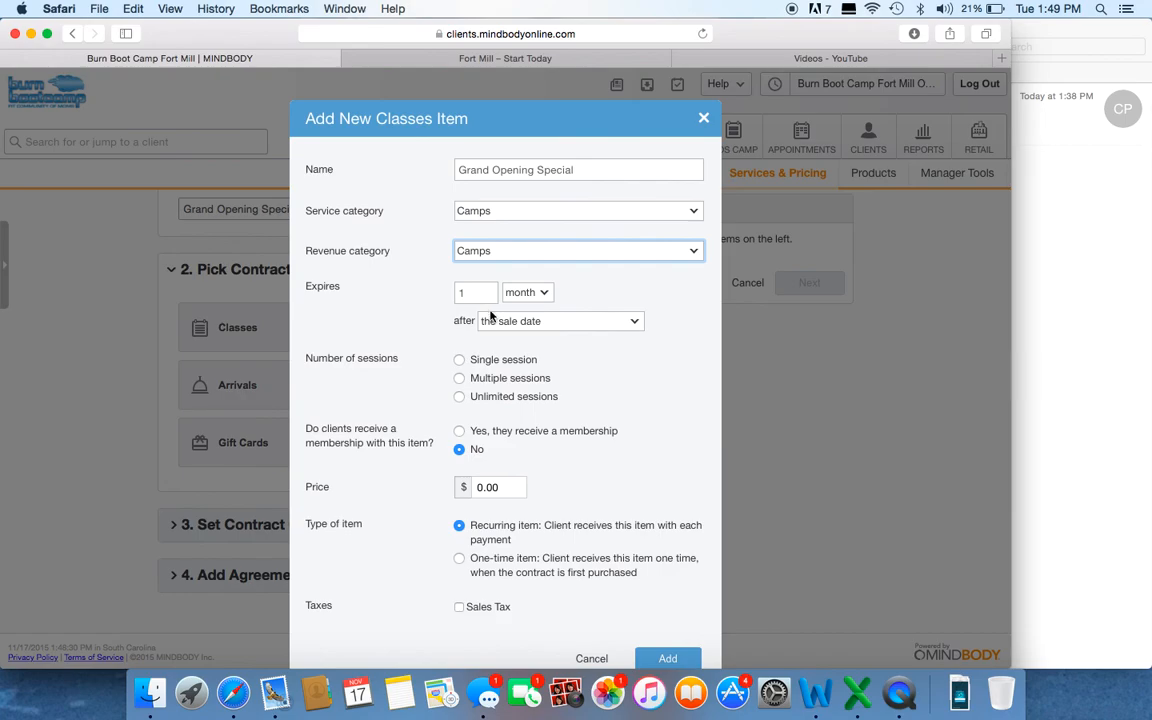
click(460, 399)
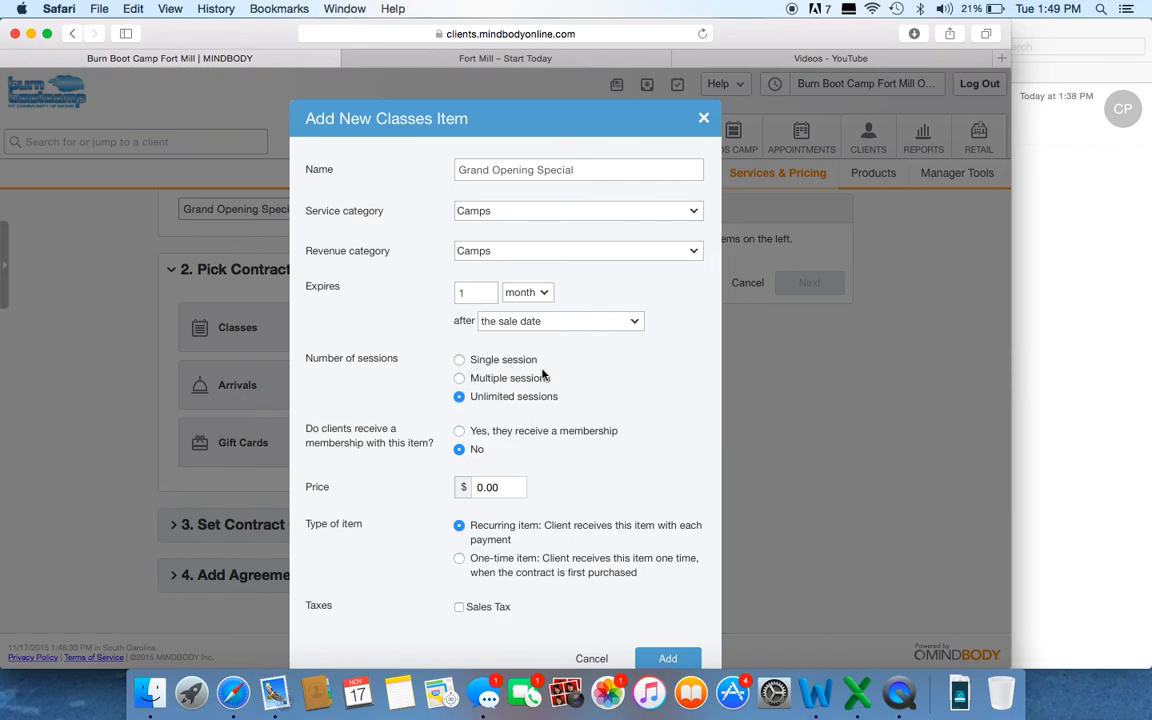
Step: Have clients receive a membership with this item and choose the 6 Month Contract membership
scroll(543, 375, down, 2)
click(459, 409)
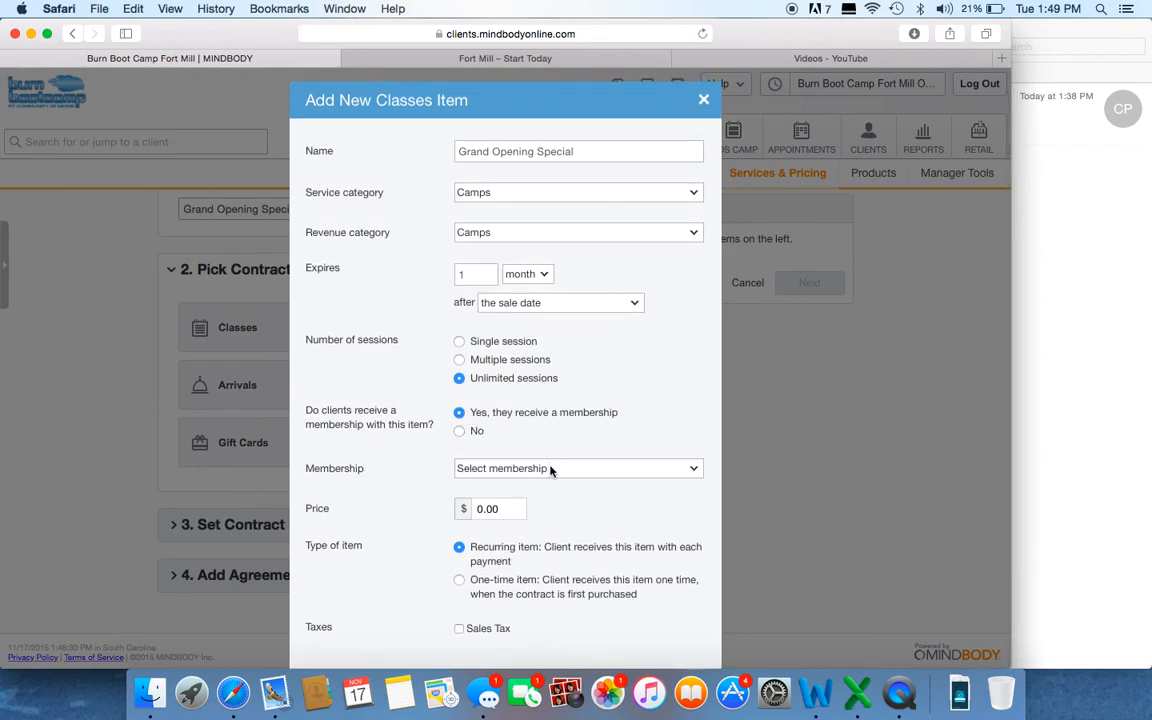
click(549, 468)
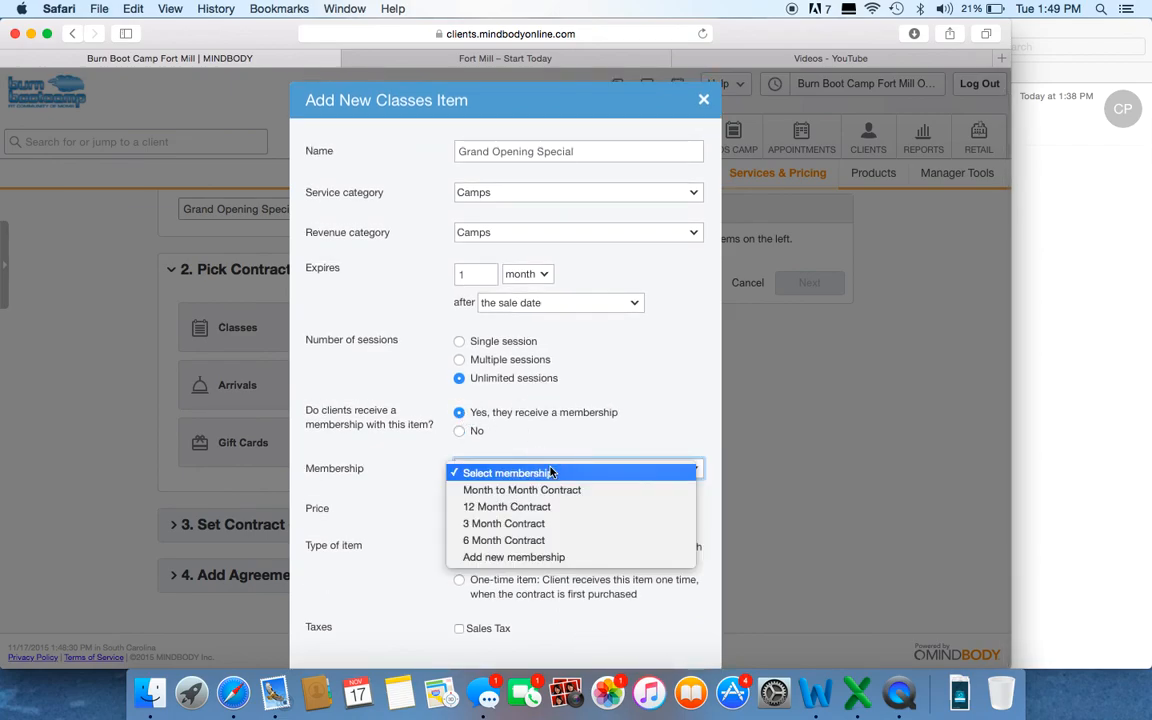
click(547, 541)
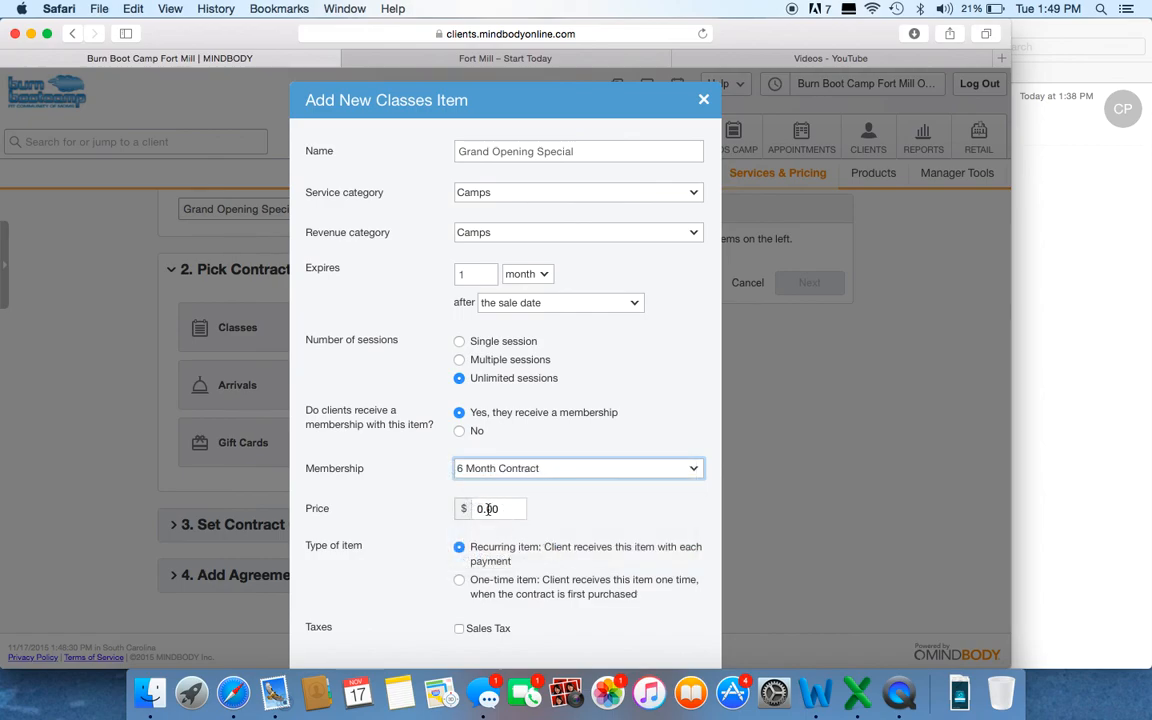
Step: Set the item's price to $99.00 and its type to recurring item
click(470, 508)
key(Delete)
text(99)
click(579, 495)
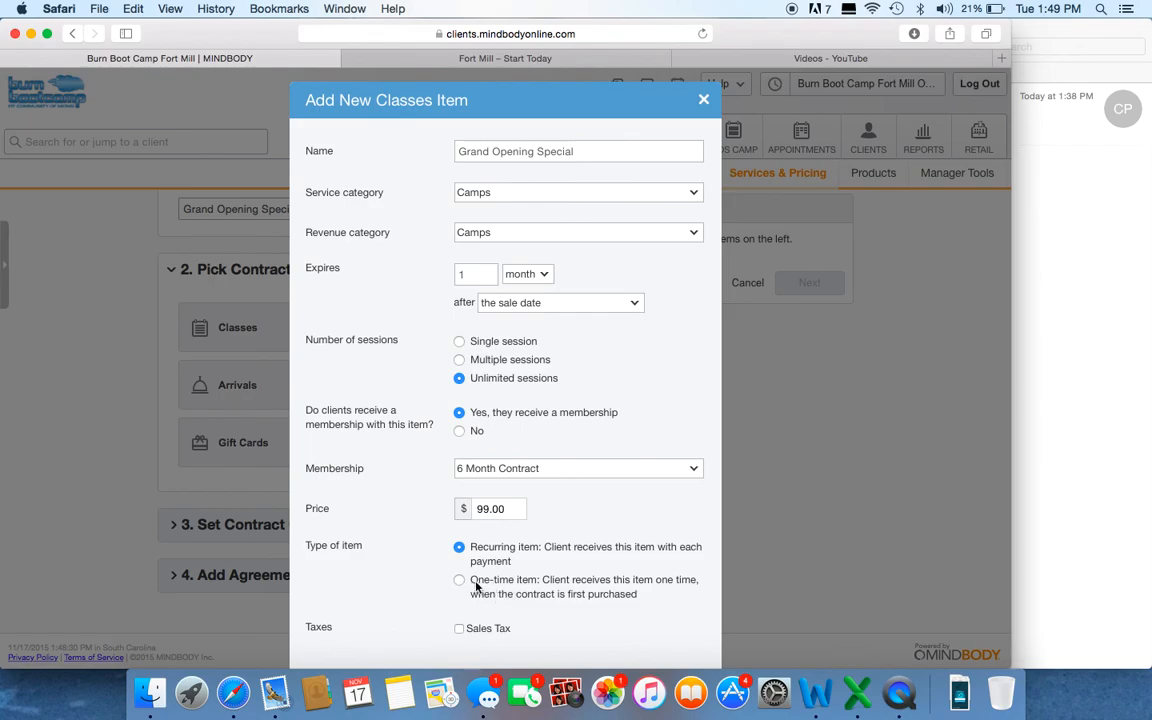
click(459, 581)
click(459, 550)
scroll(772, 533, down, 2)
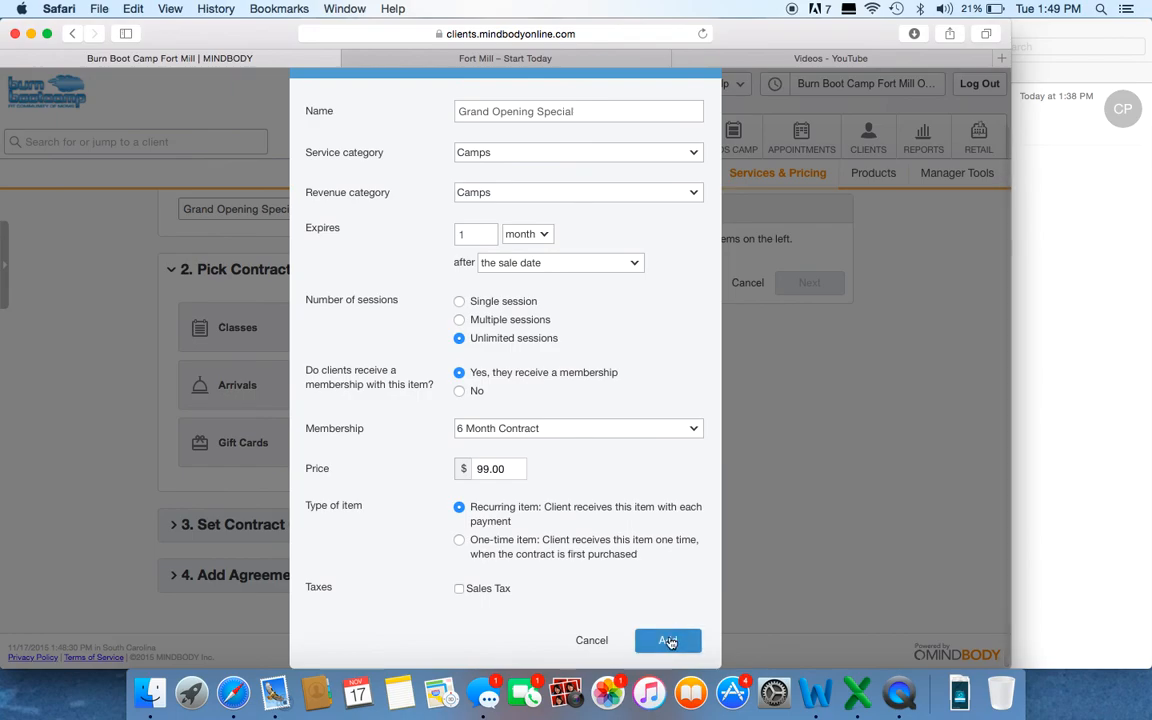
Step: Rename the classes item as Grand Opening Special2 and add it to the contract
click(578, 110)
text(2)
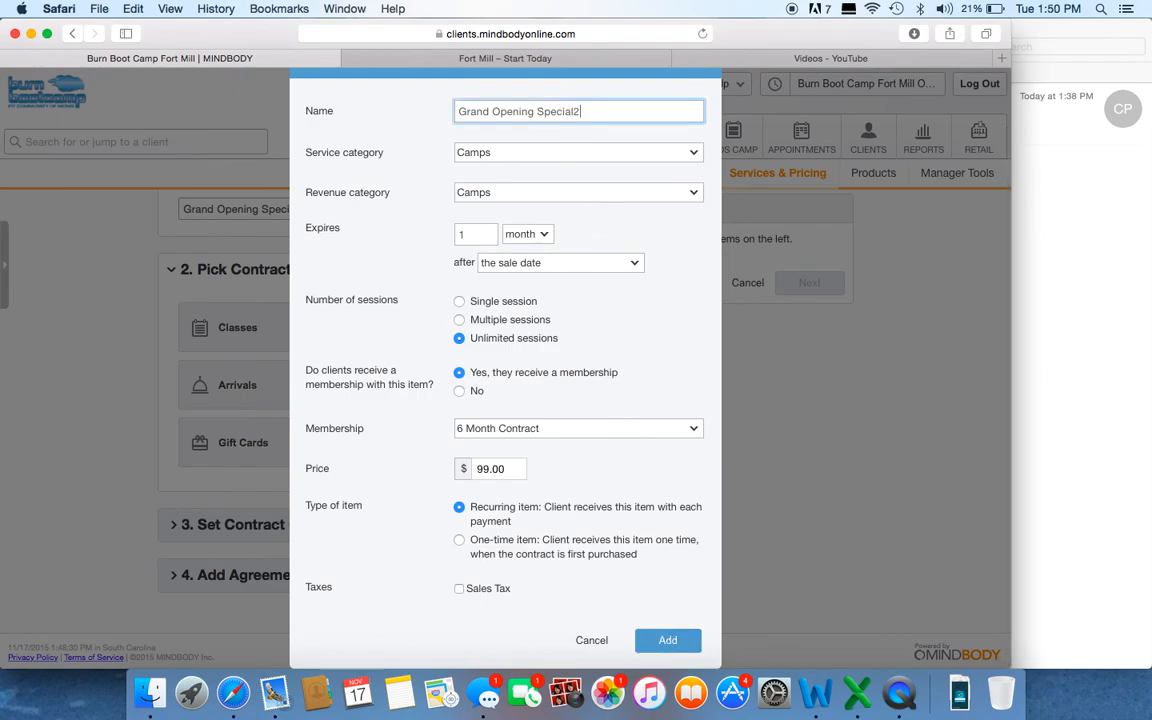
click(661, 641)
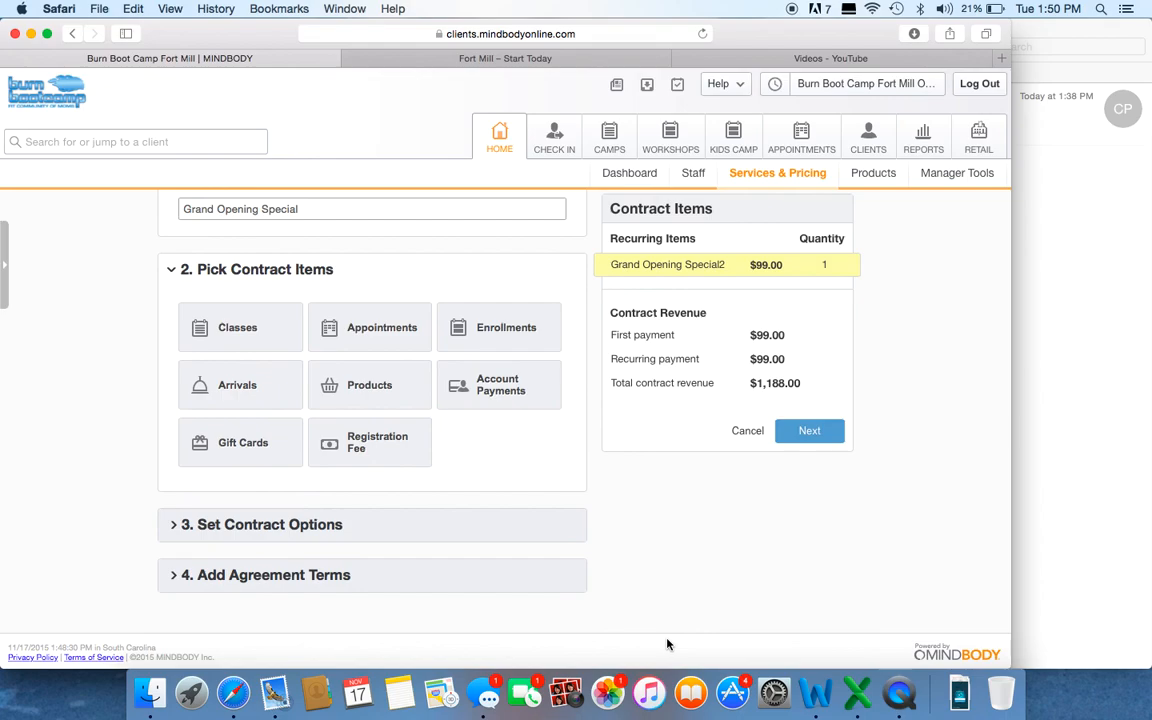
mouse_move(761, 265)
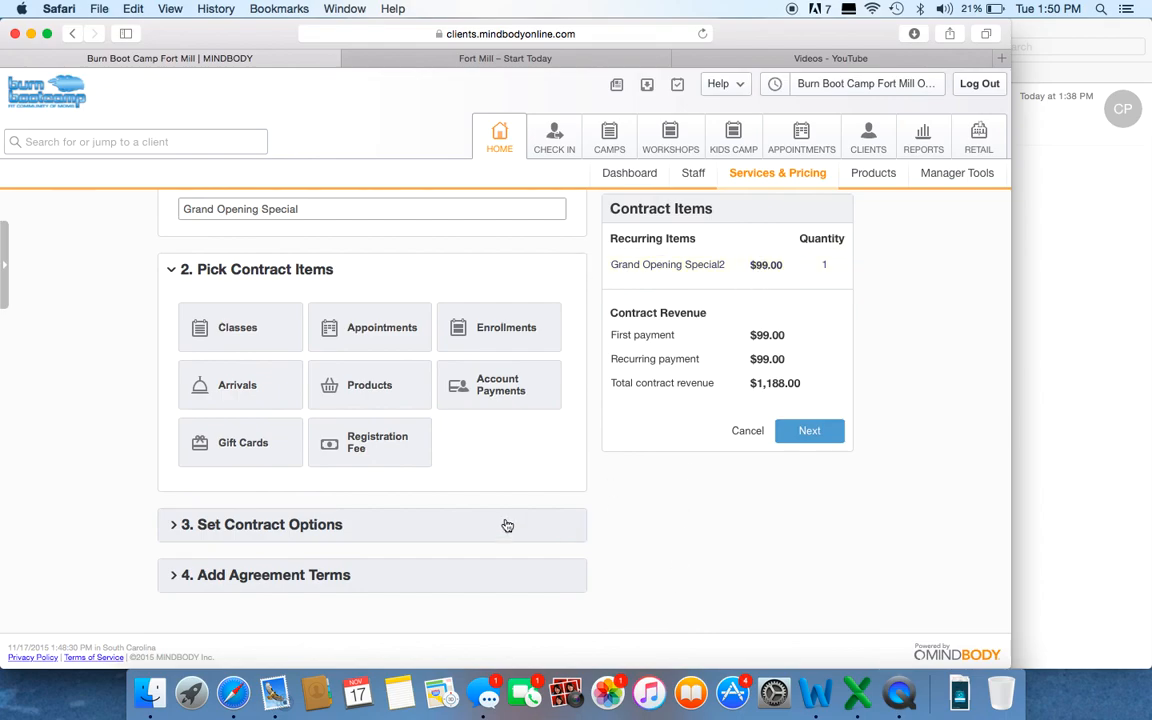
Step: Set the number of autopays to 6 in the contract options
click(295, 527)
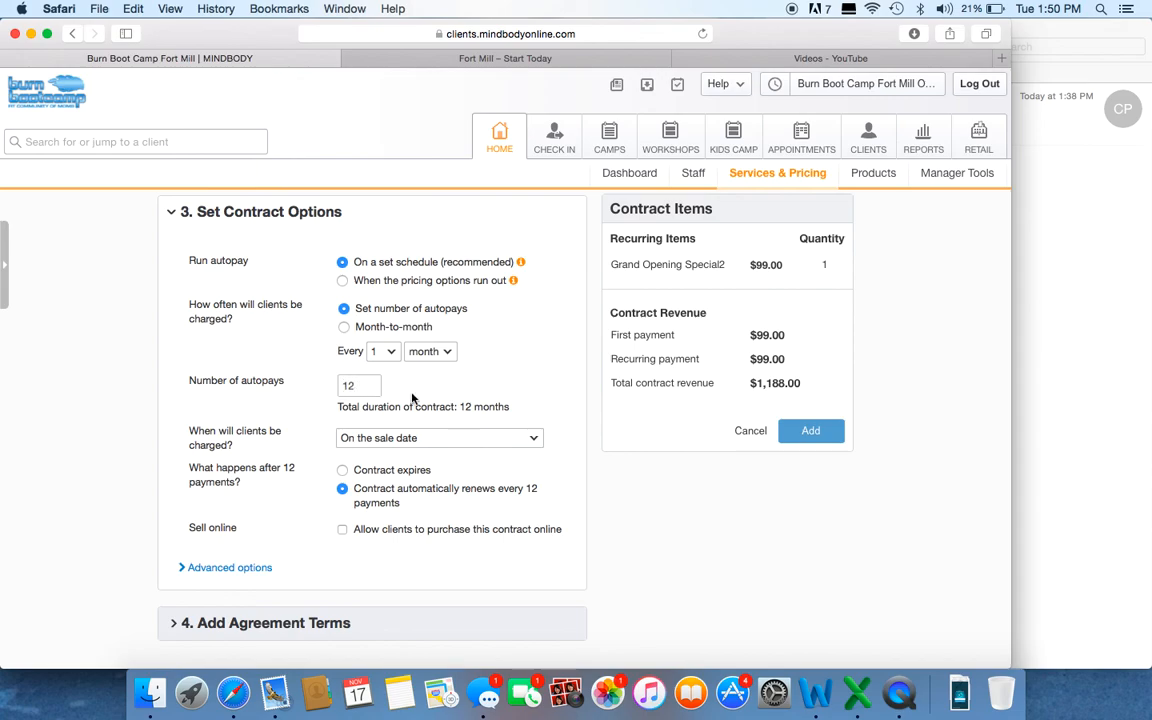
double_click(360, 385)
text(6)
click(308, 384)
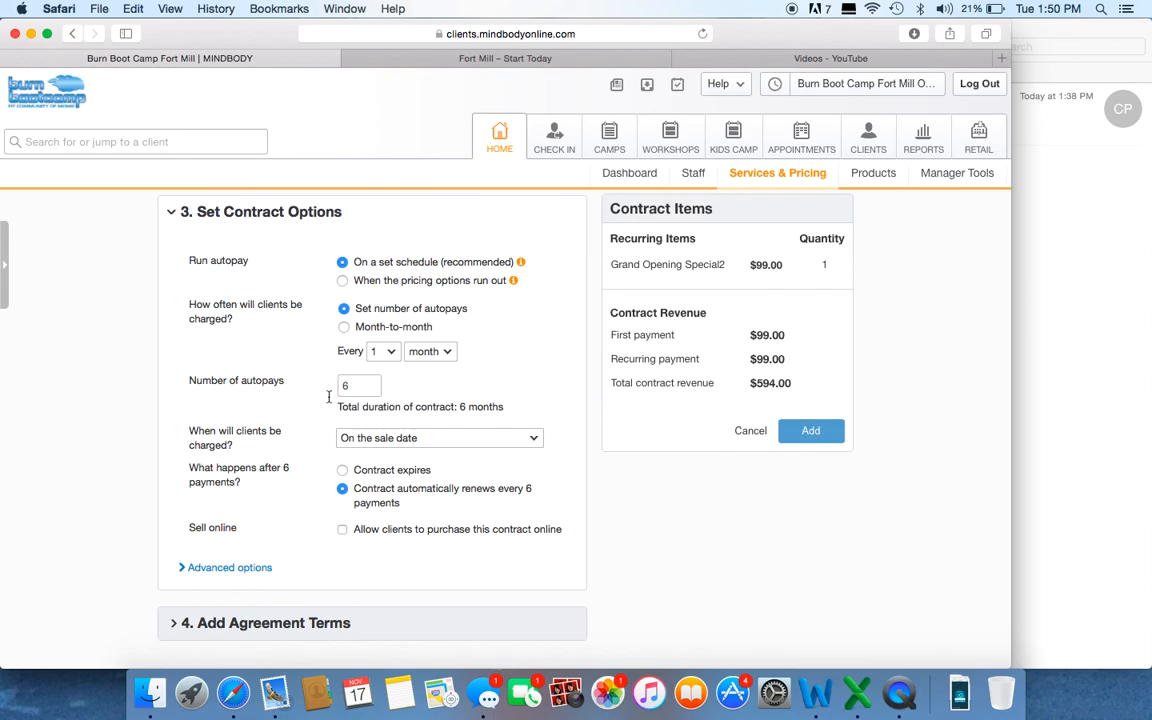
Step: Set clients to be charged on a specific date, 11/23/2015
scroll(300, 390, down, 2)
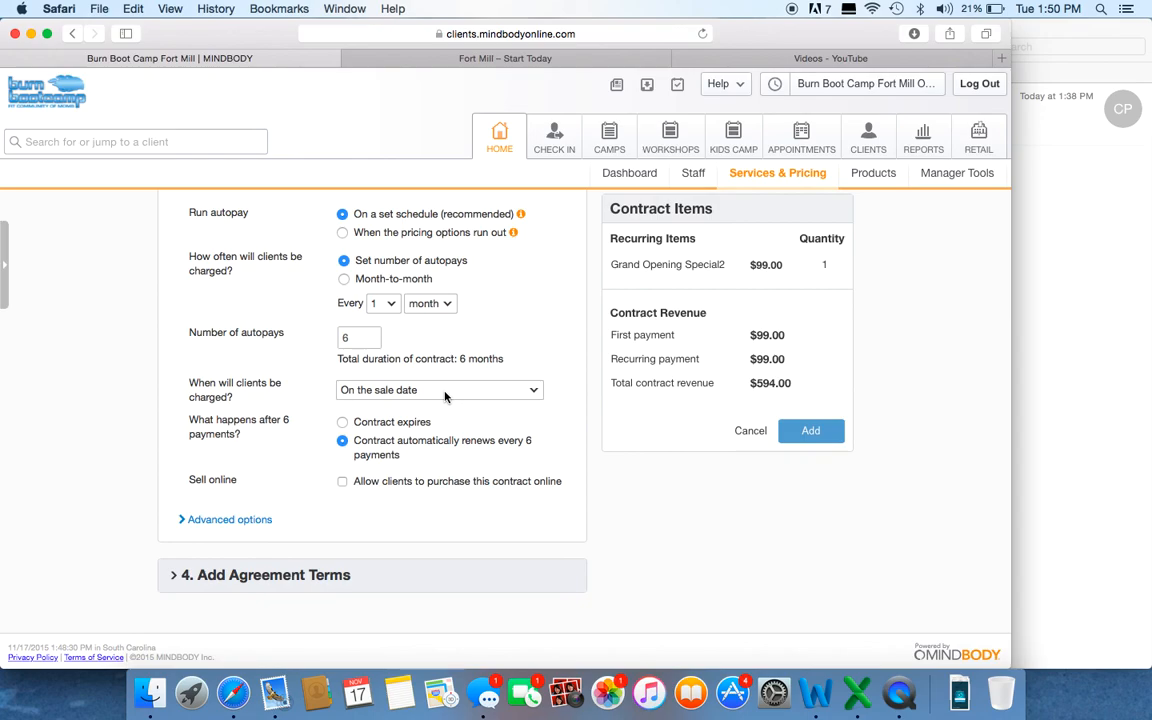
click(445, 392)
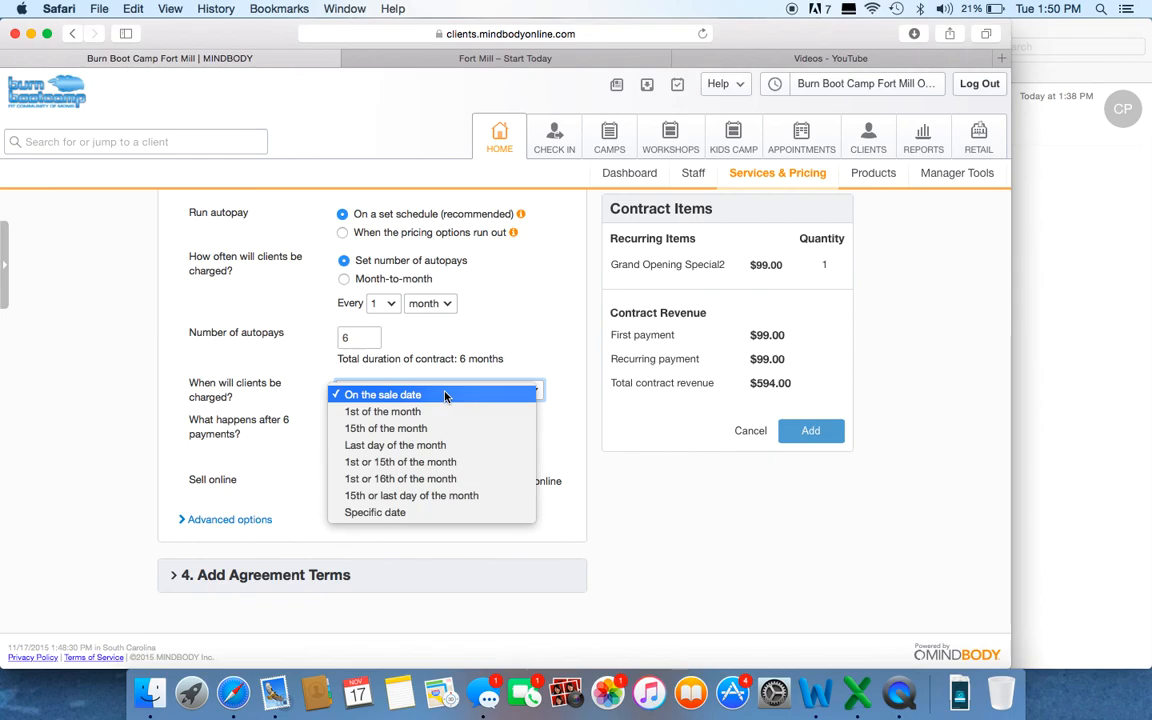
click(441, 512)
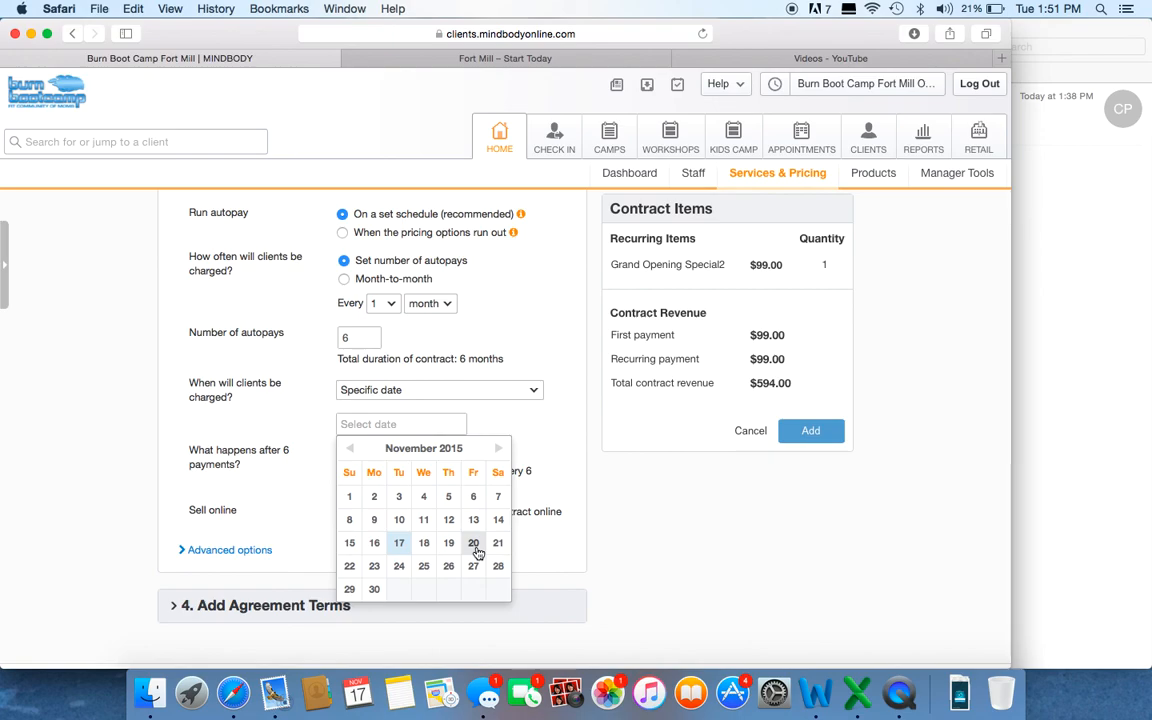
click(374, 566)
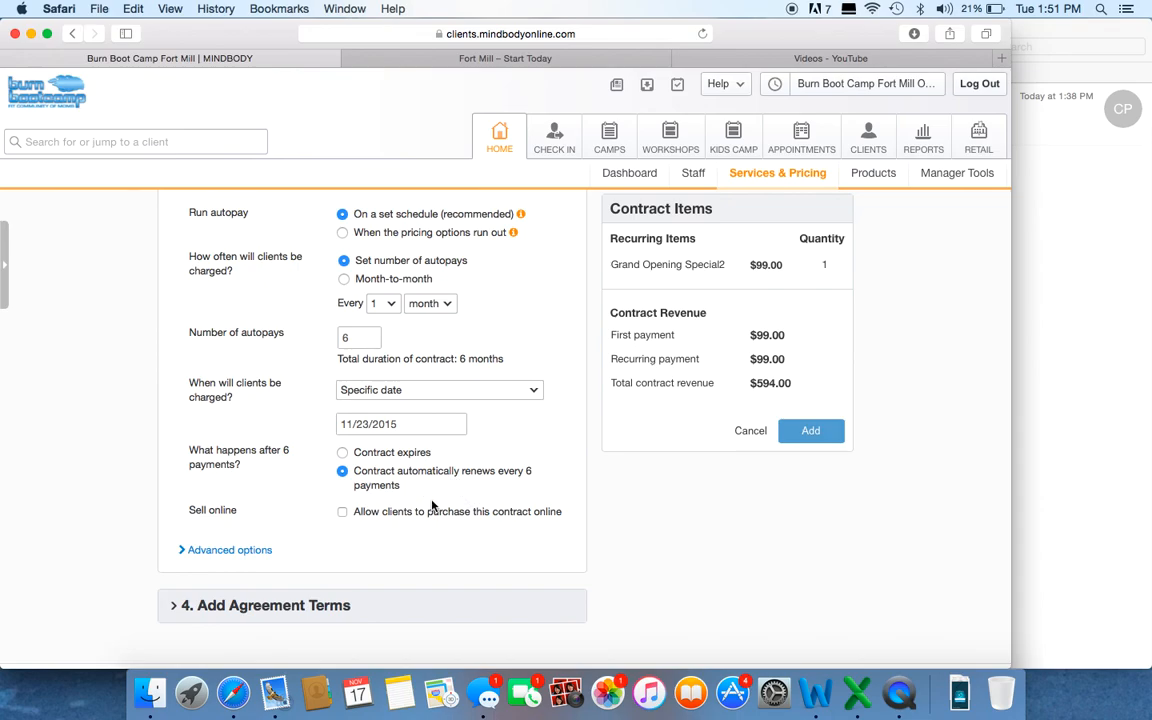
Step: Allow clients to purchase the contract online and add the contract with the online description and agreement terms left blank
click(341, 511)
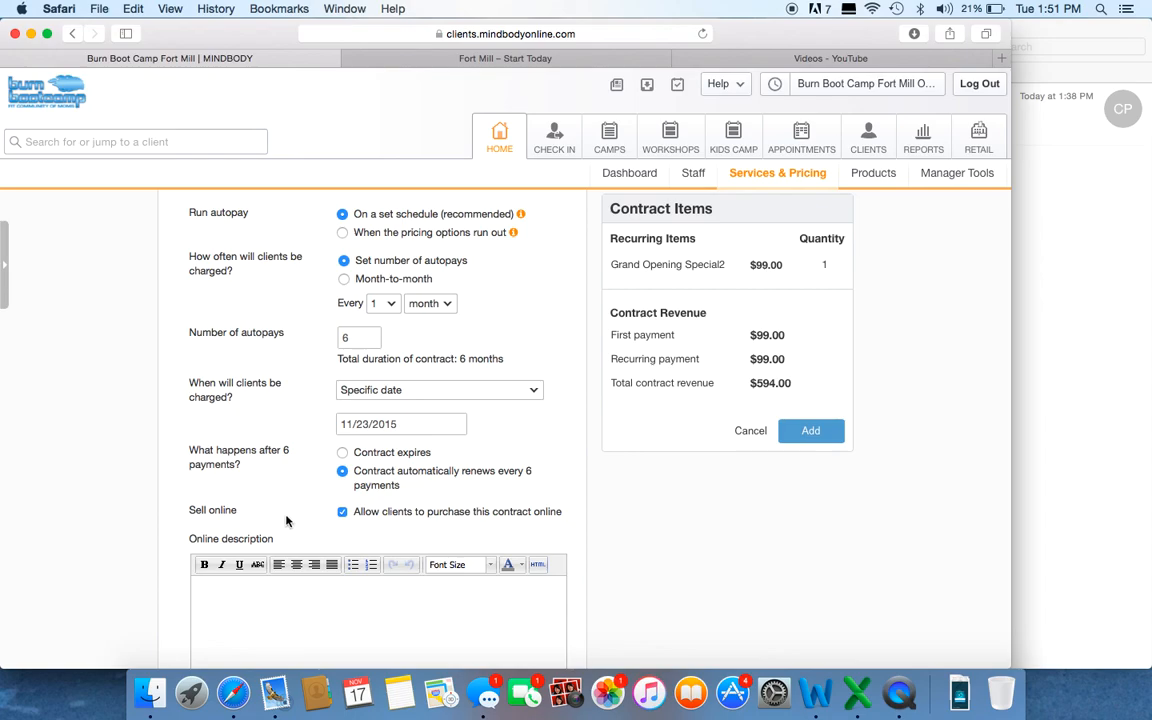
scroll(286, 520, down, 5)
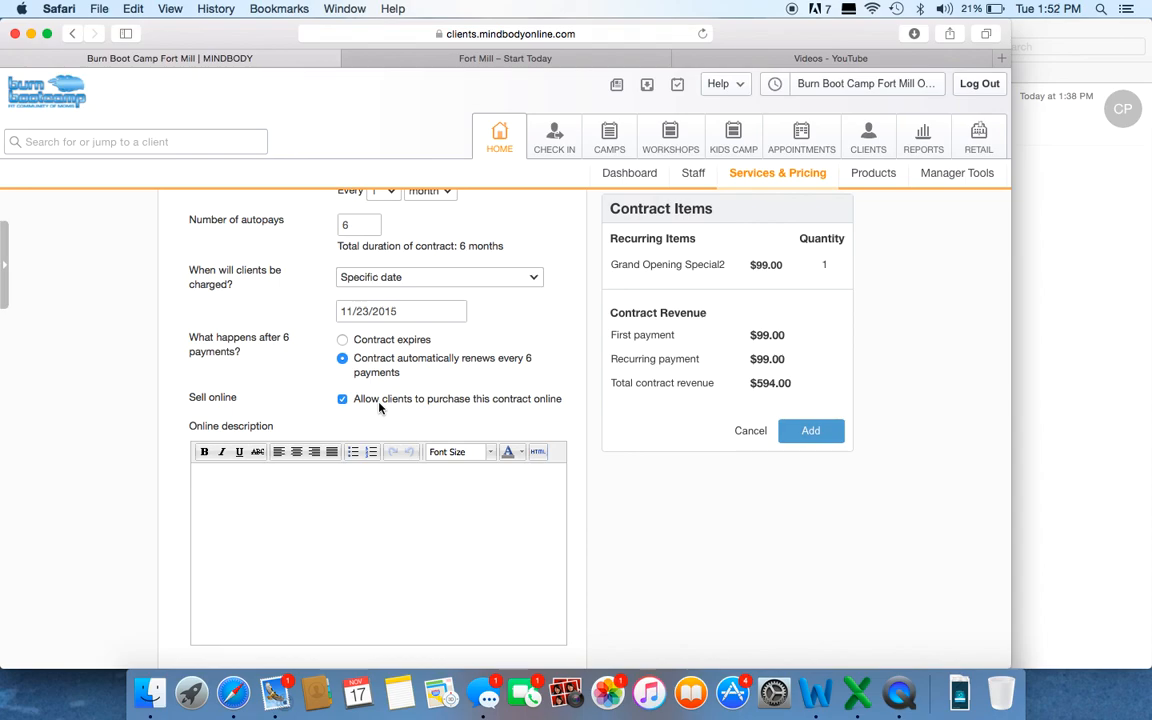
scroll(434, 413, down, 3)
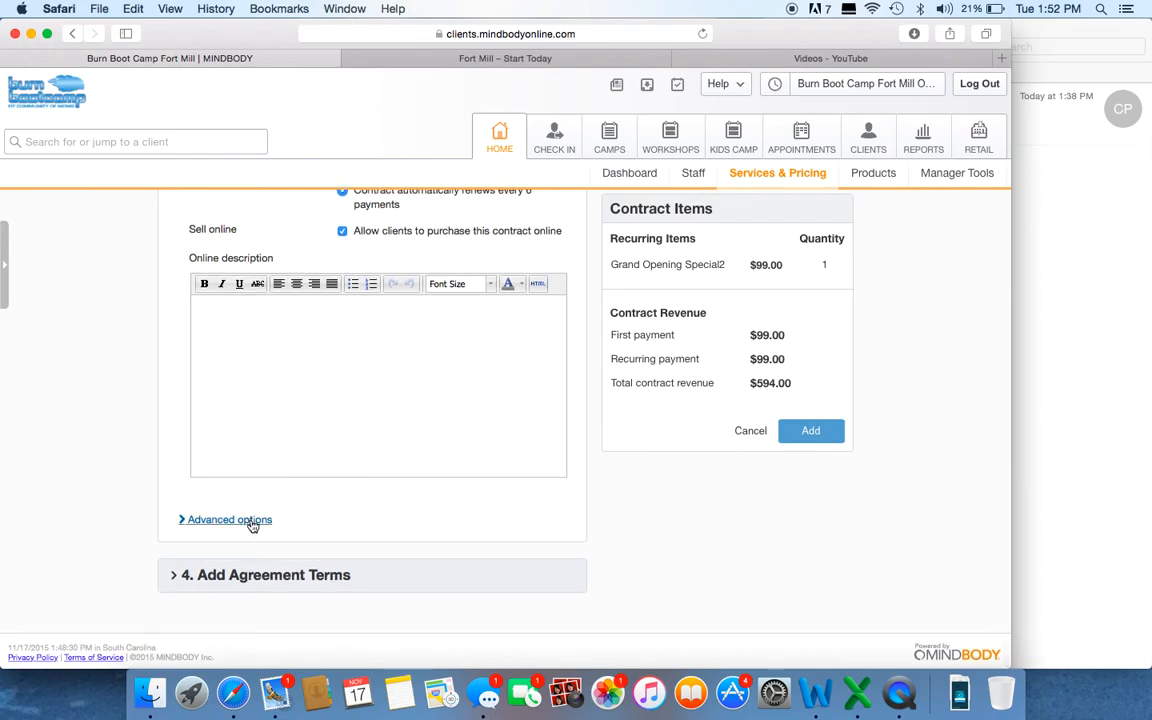
click(309, 581)
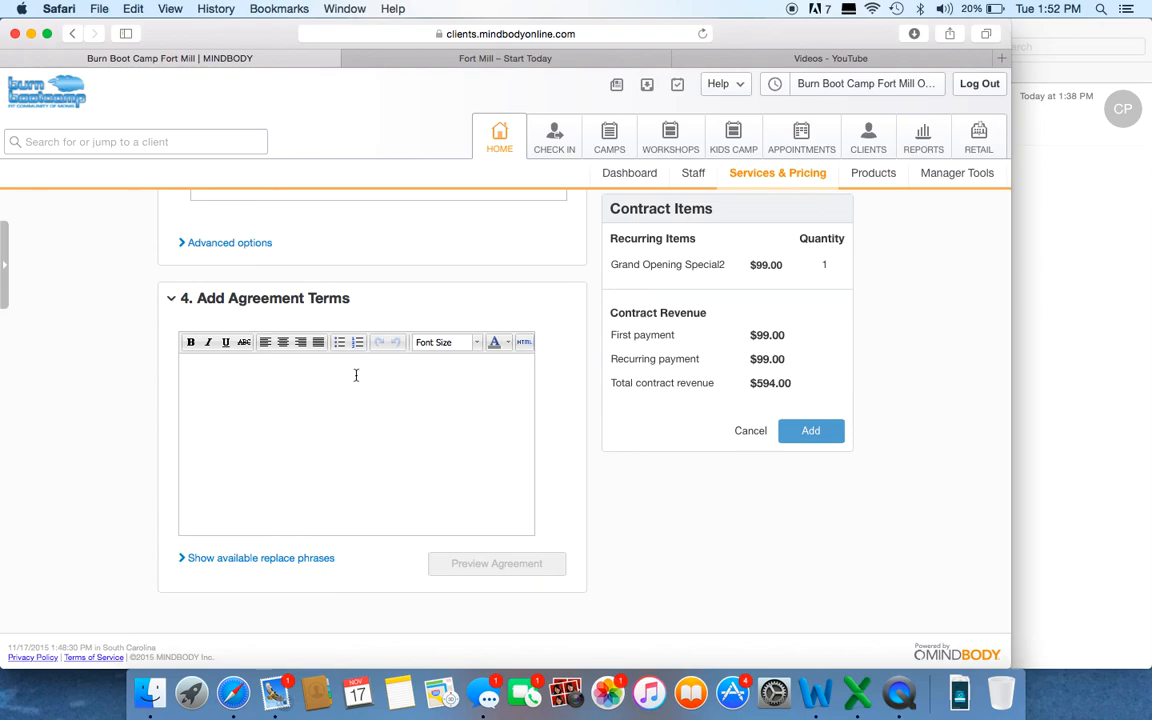
click(808, 434)
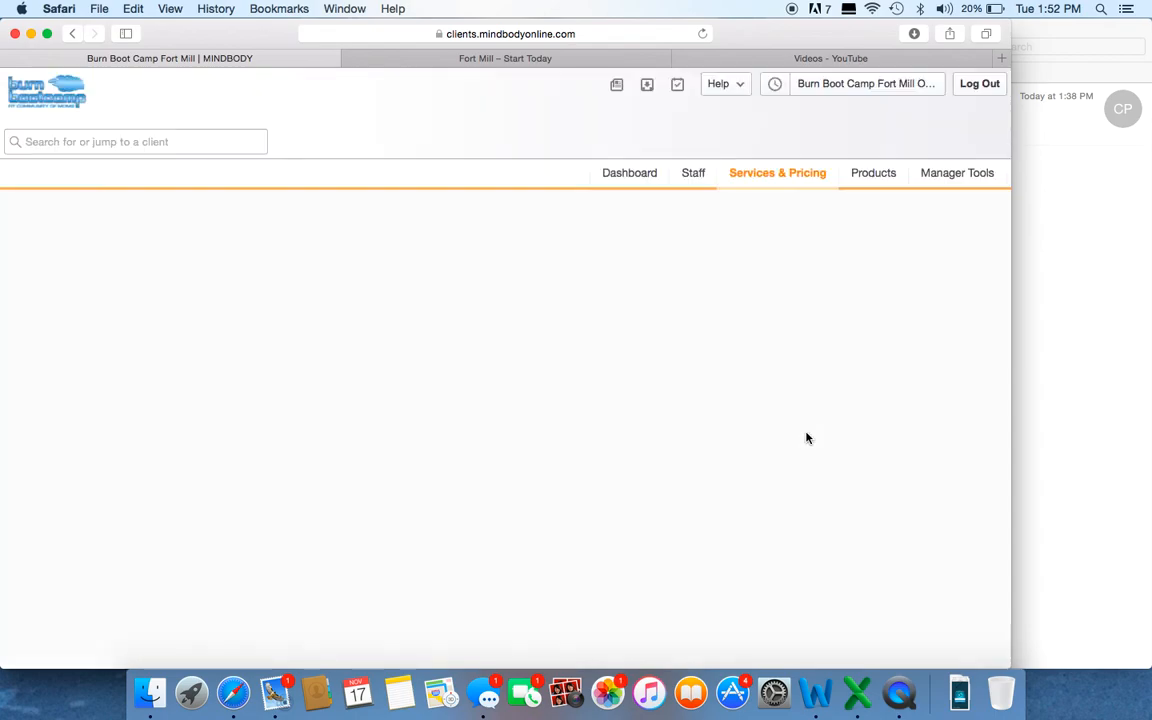
Step: Review the Camps unlimited-session pricing options and contracts/autopays lists for the new Grand Opening Special entries
scroll(694, 303, up, 5)
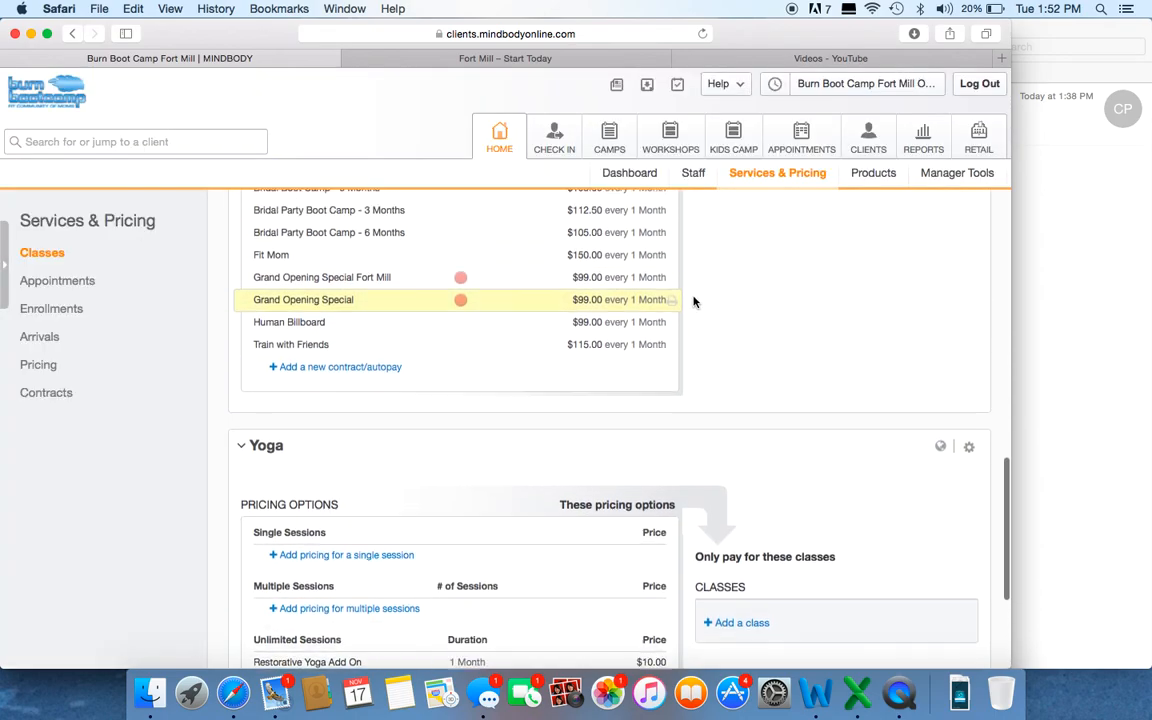
scroll(694, 303, up, 2)
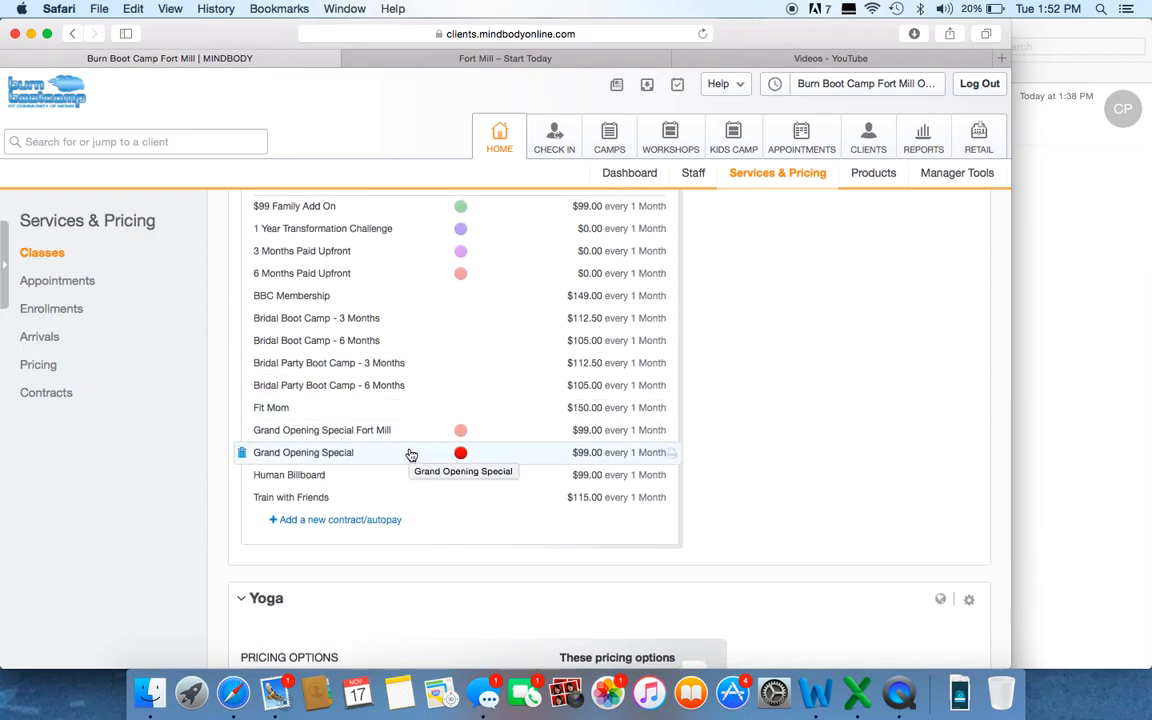
scroll(411, 453, up, 4)
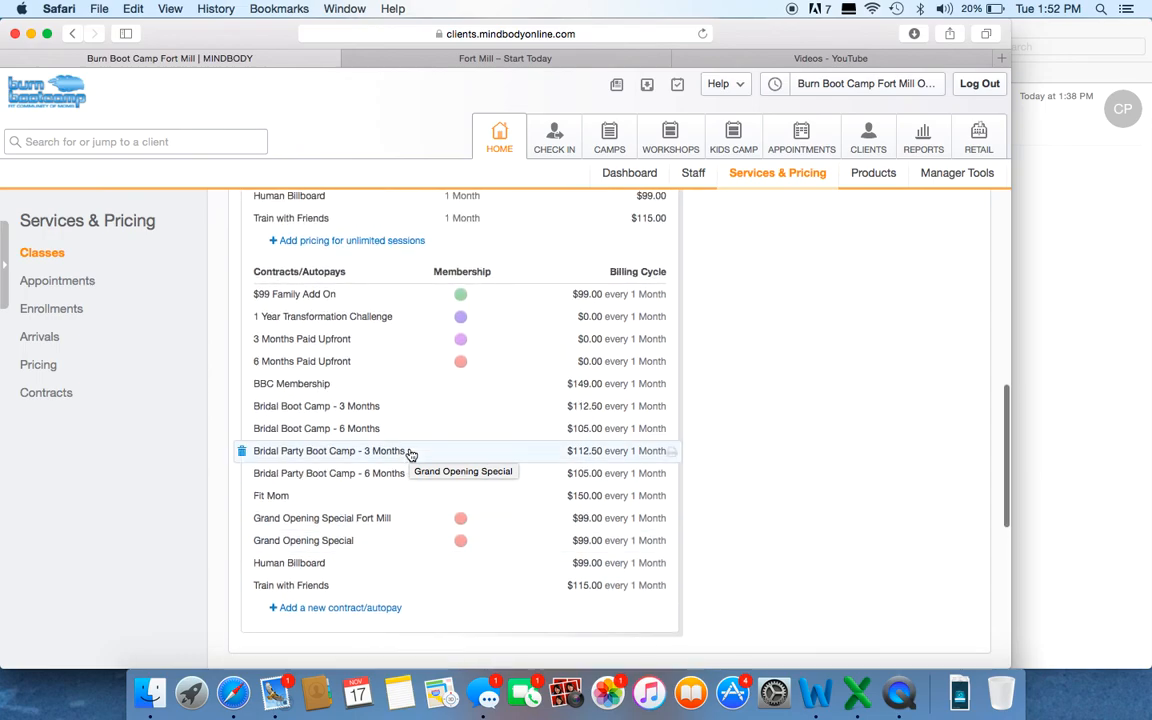
scroll(366, 475, up, 5)
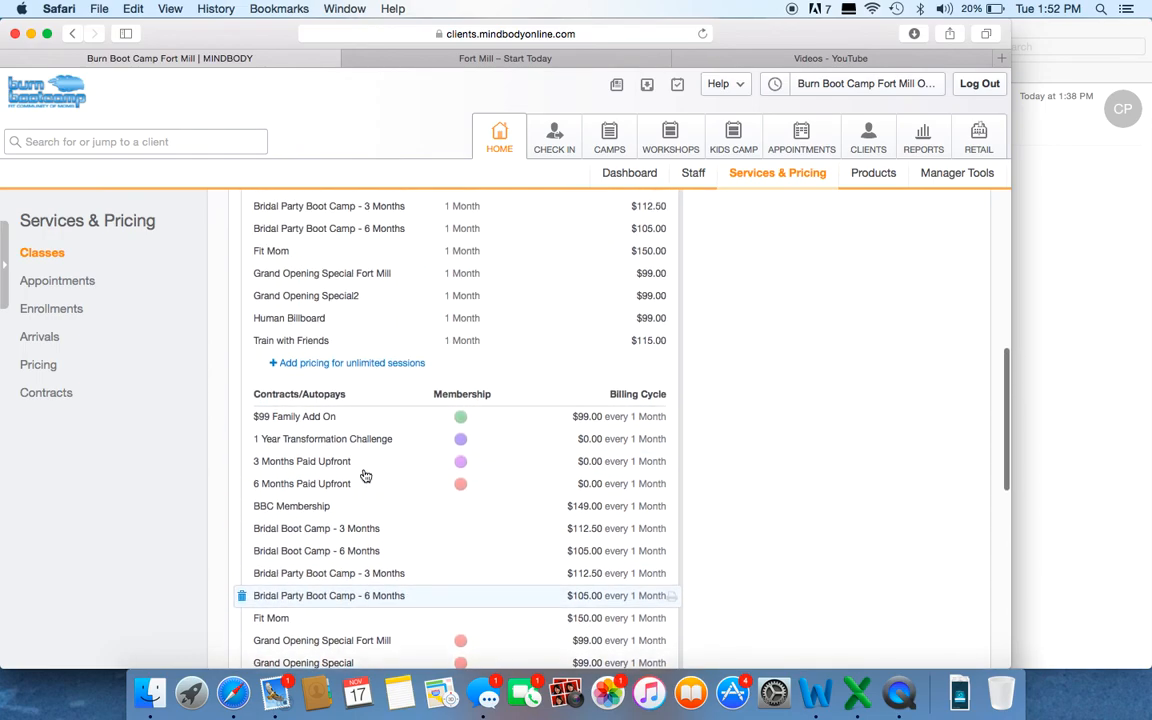
scroll(366, 475, up, 1)
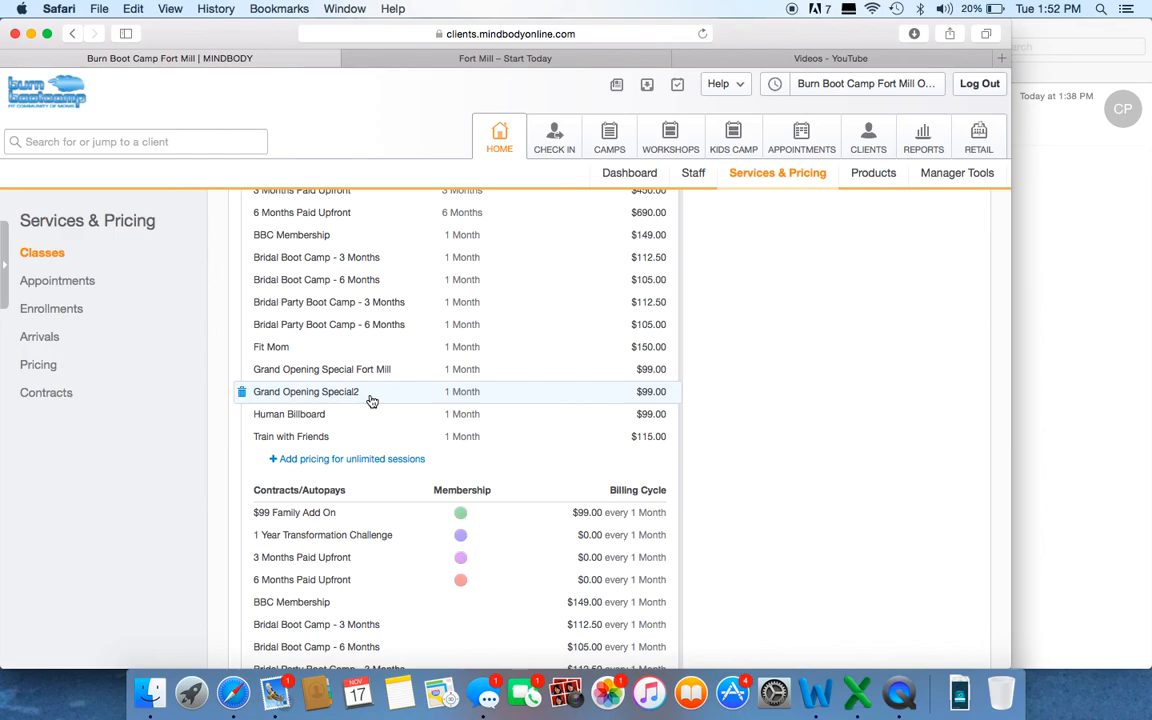
scroll(371, 401, up, 5)
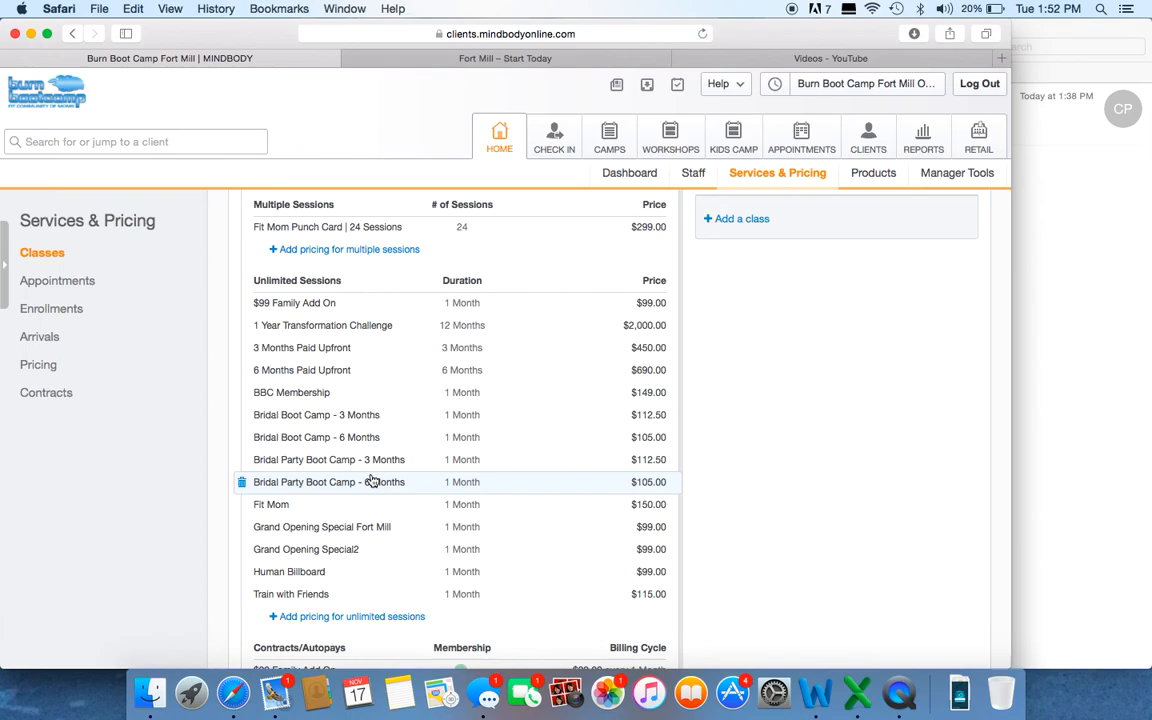
scroll(371, 481, down, 13)
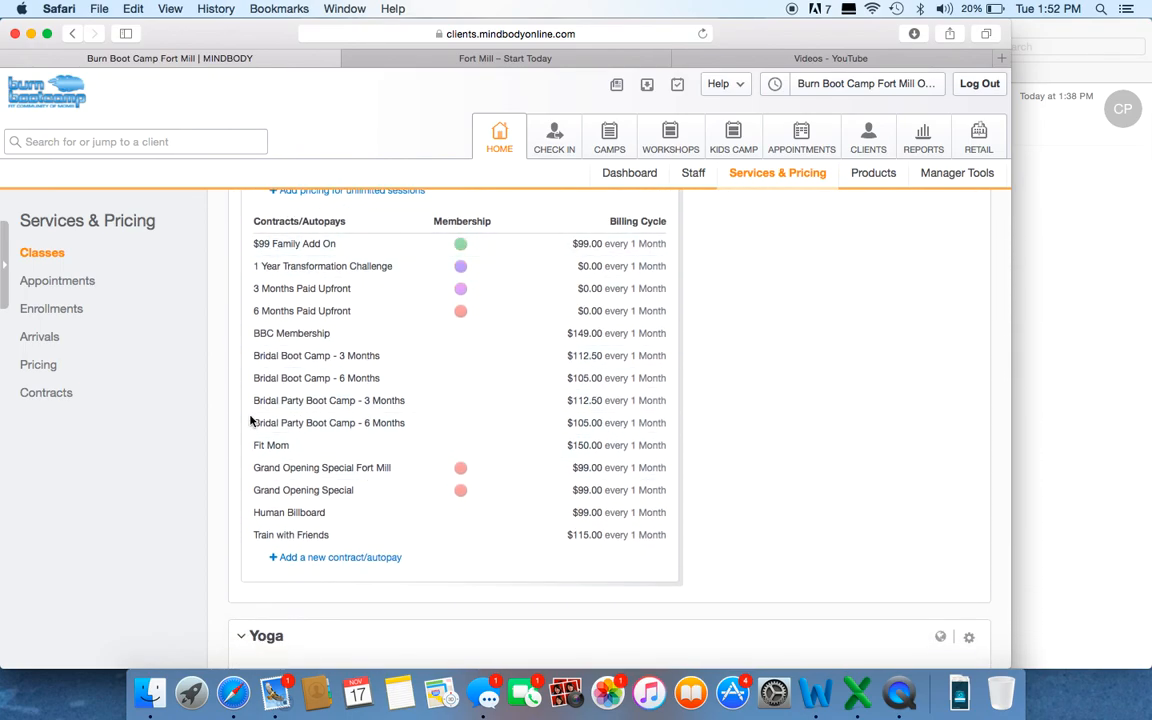
scroll(330, 415, up, 8)
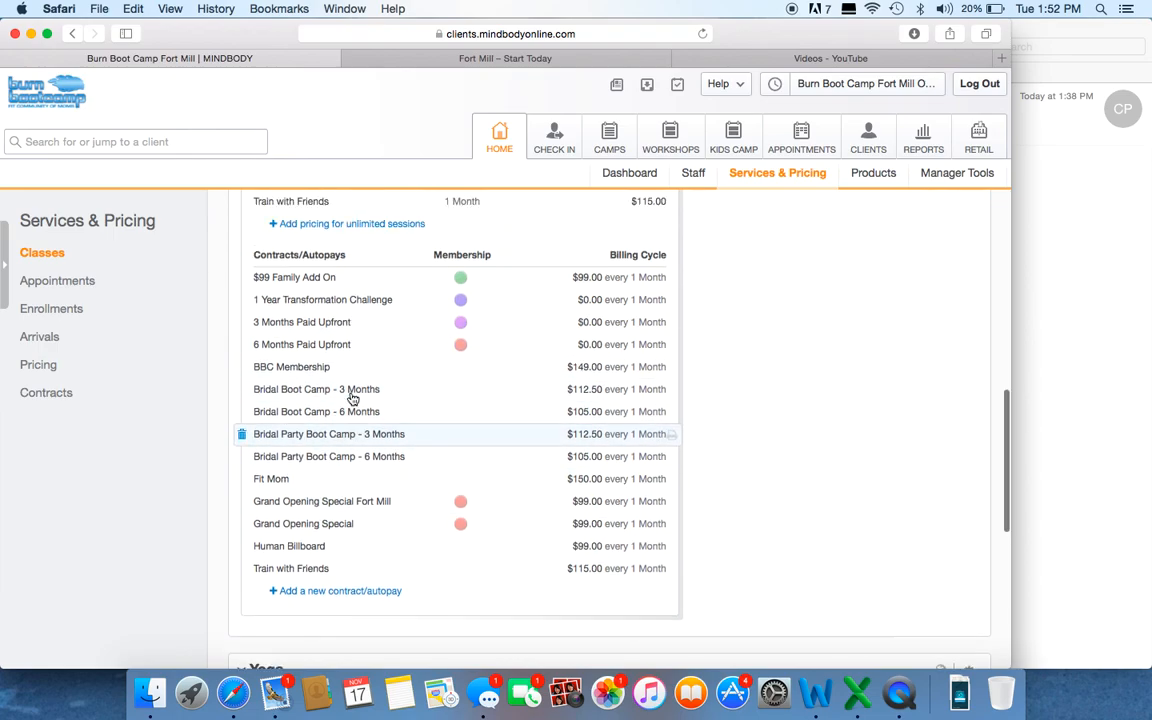
scroll(352, 400, up, 4)
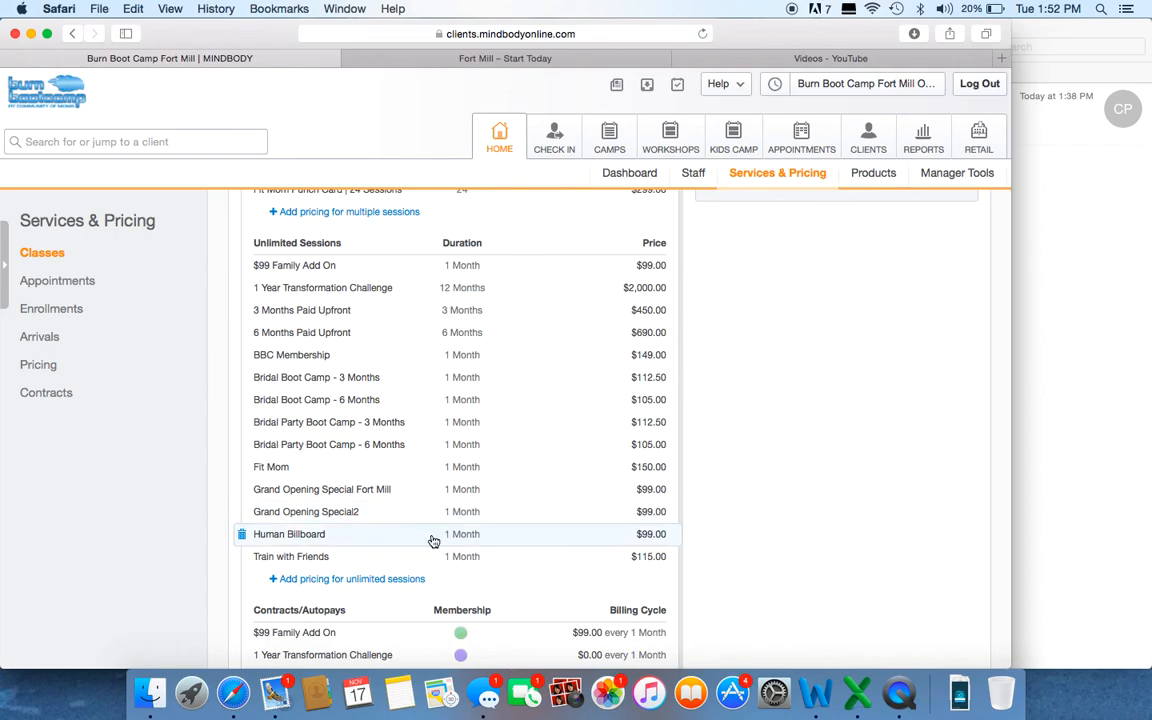
scroll(433, 540, down, 2)
scroll(433, 540, down, 5)
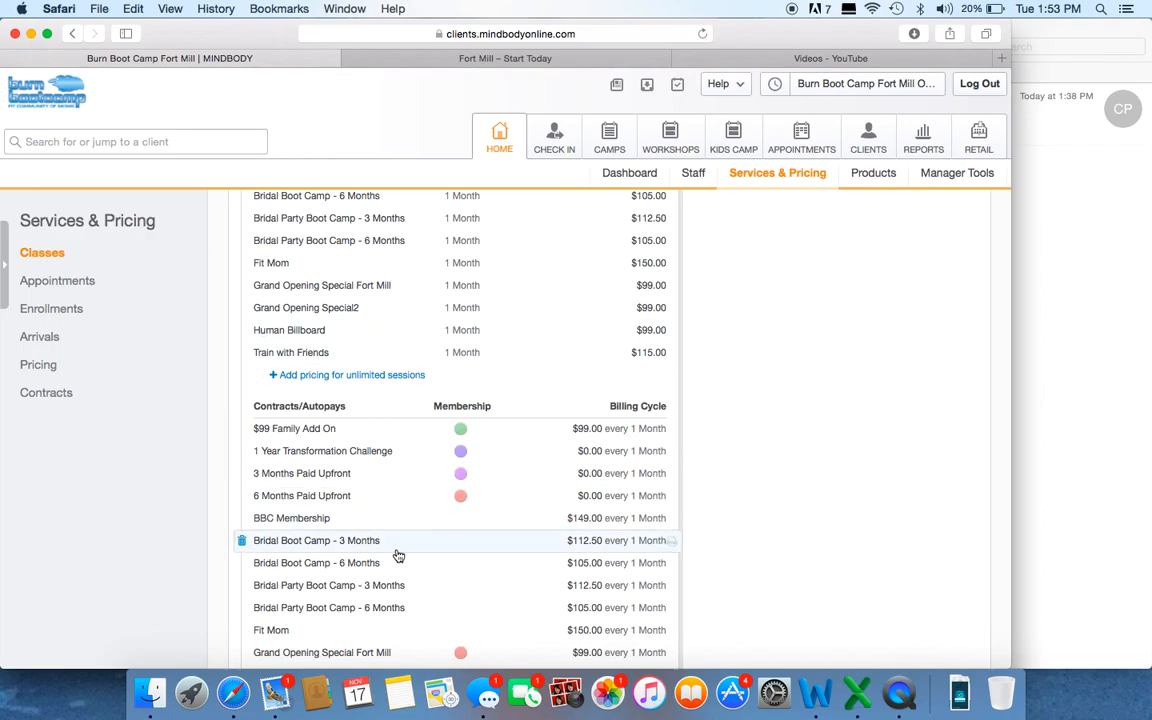
scroll(395, 553, down, 2)
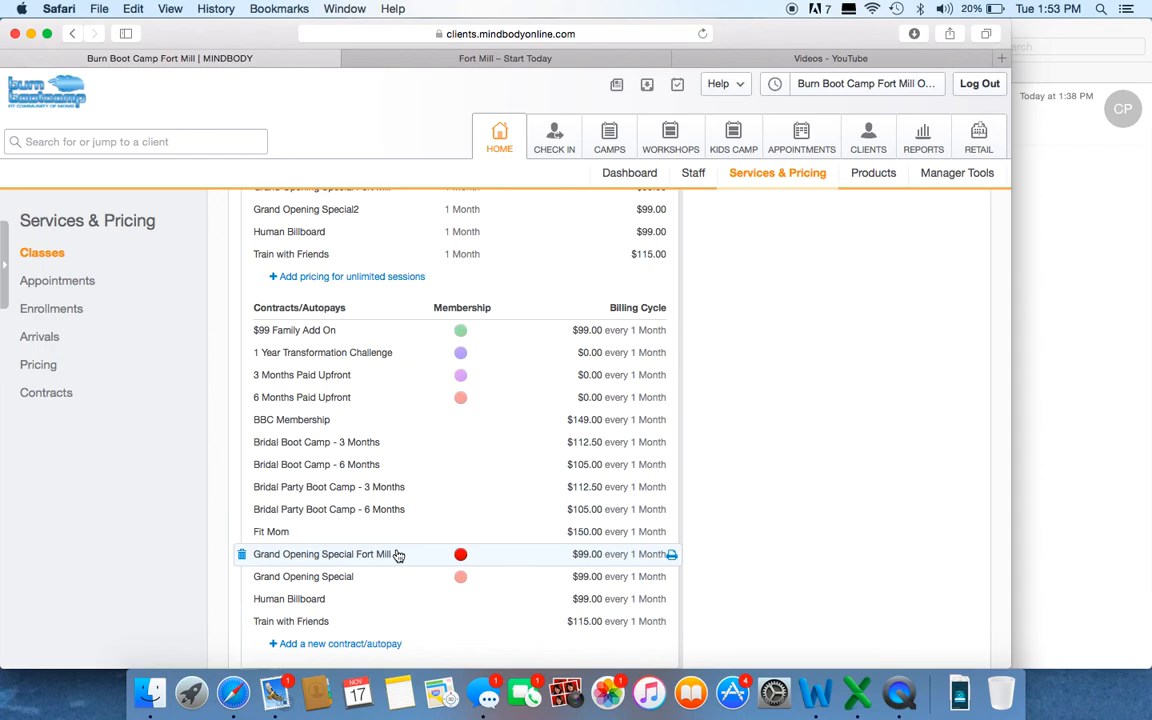
scroll(397, 555, up, 10)
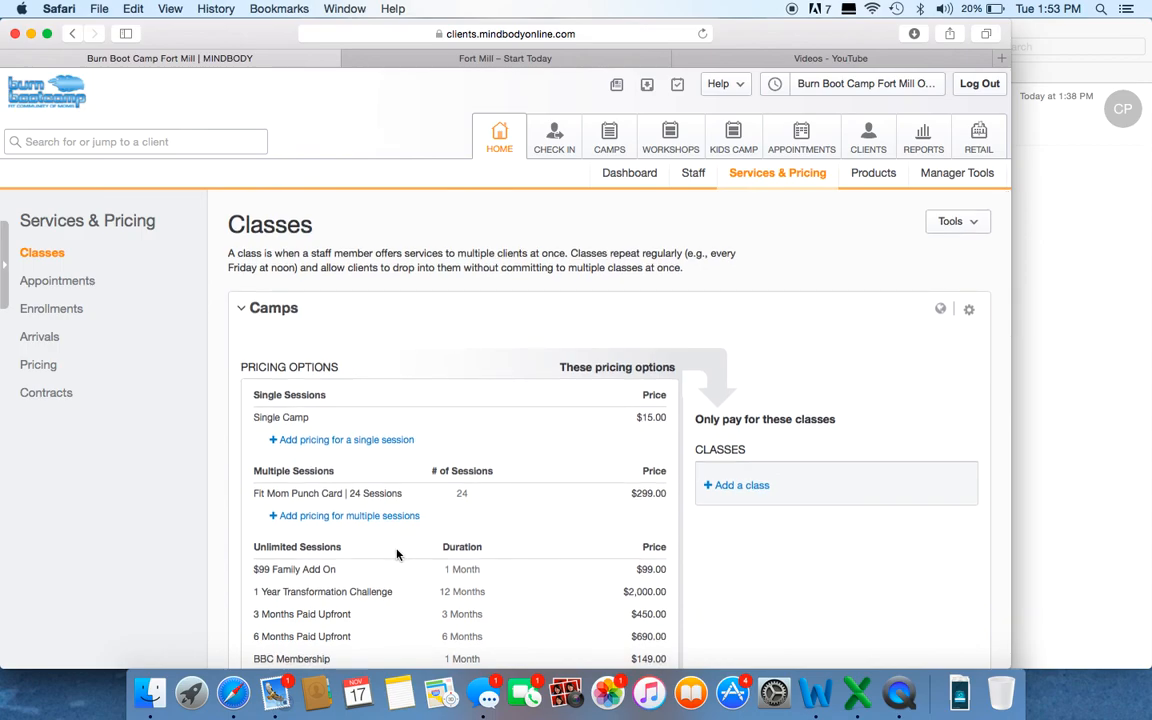
Step: Open the site link generator in Manager Tools and expand the Online Store - Contracts section
click(943, 176)
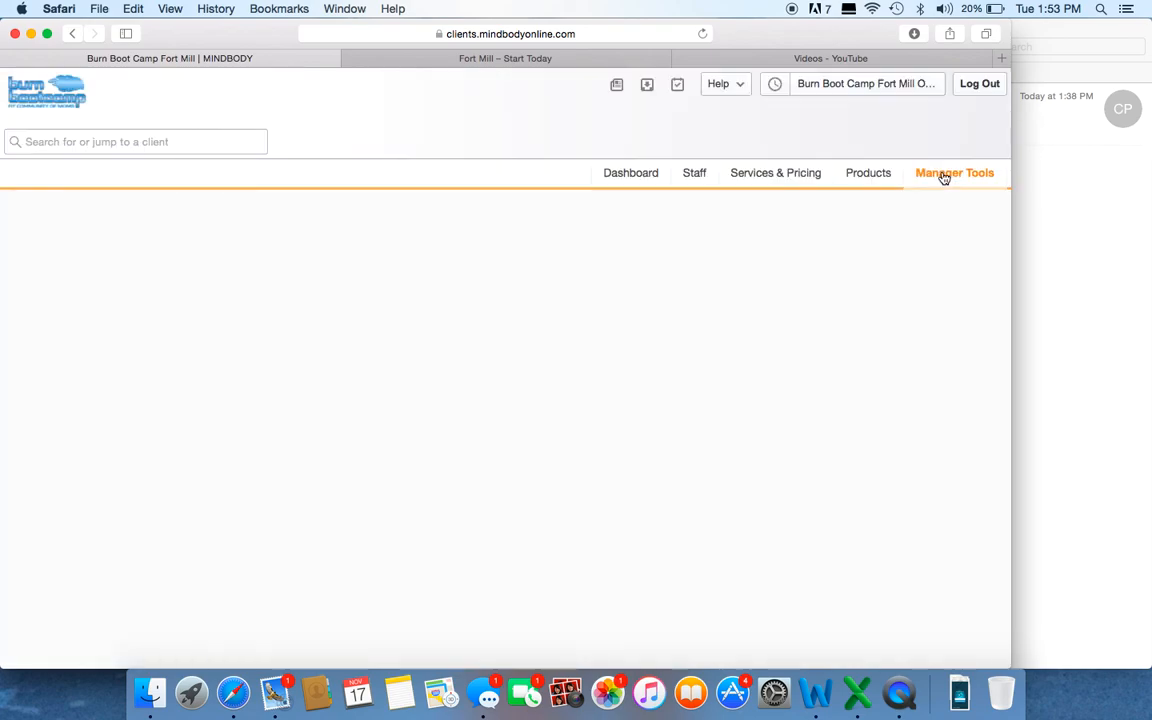
click(158, 370)
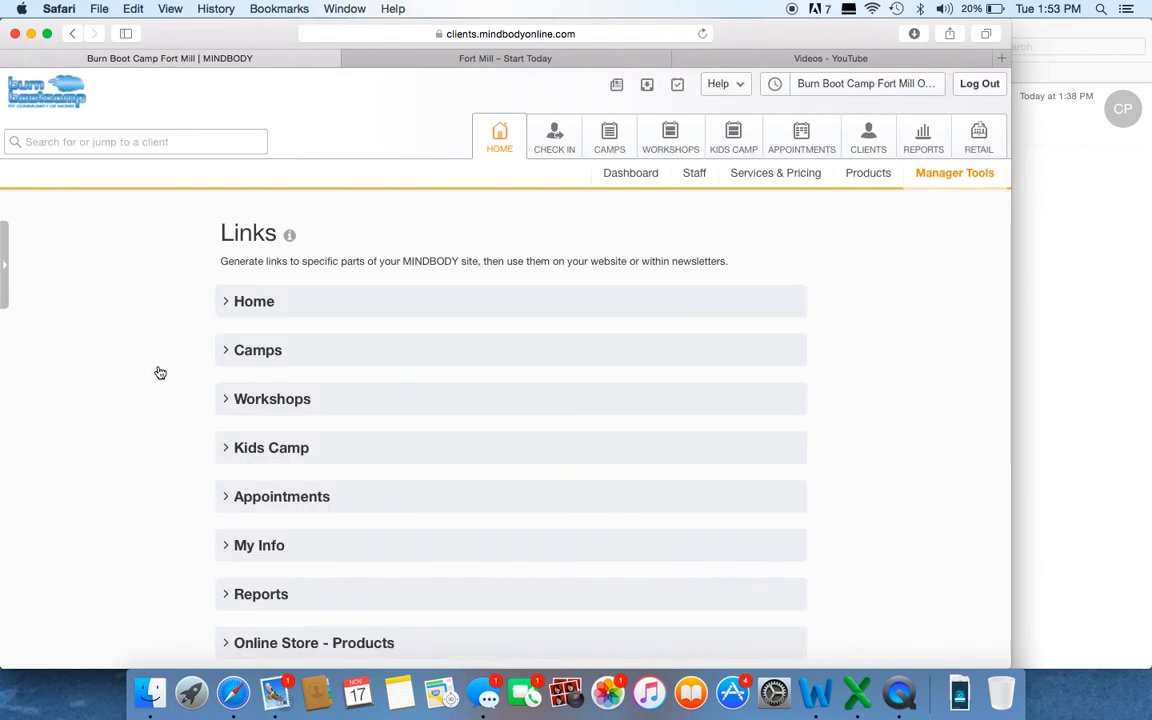
scroll(160, 373, down, 5)
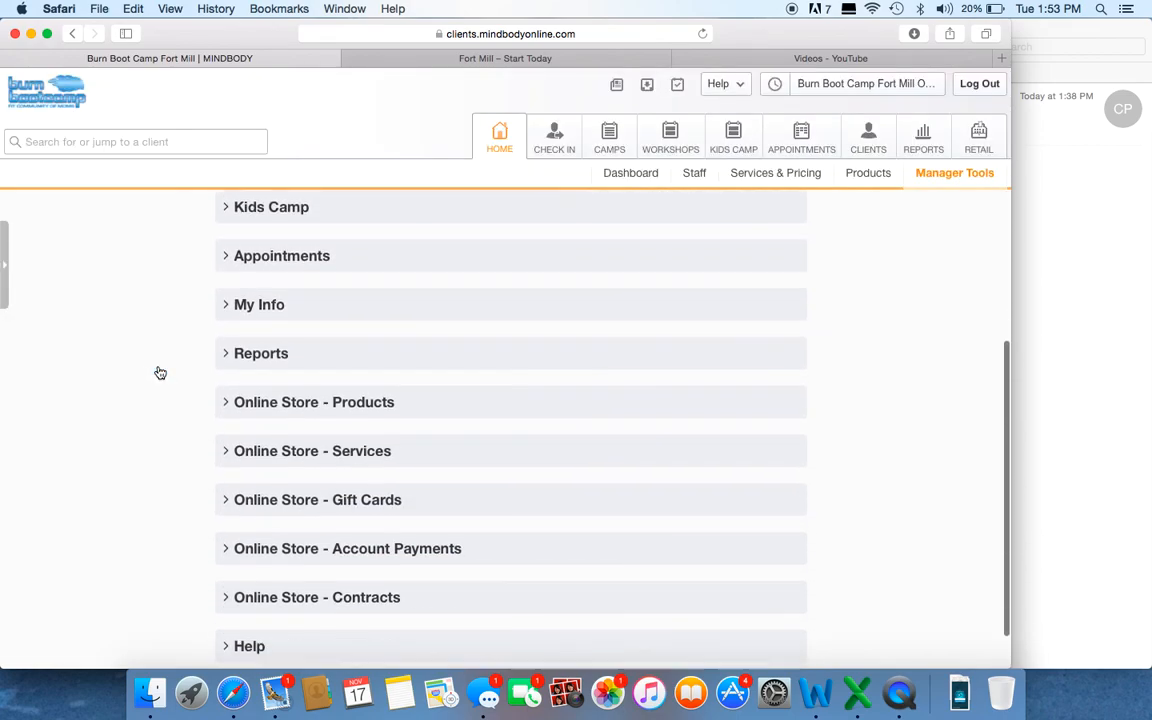
click(308, 550)
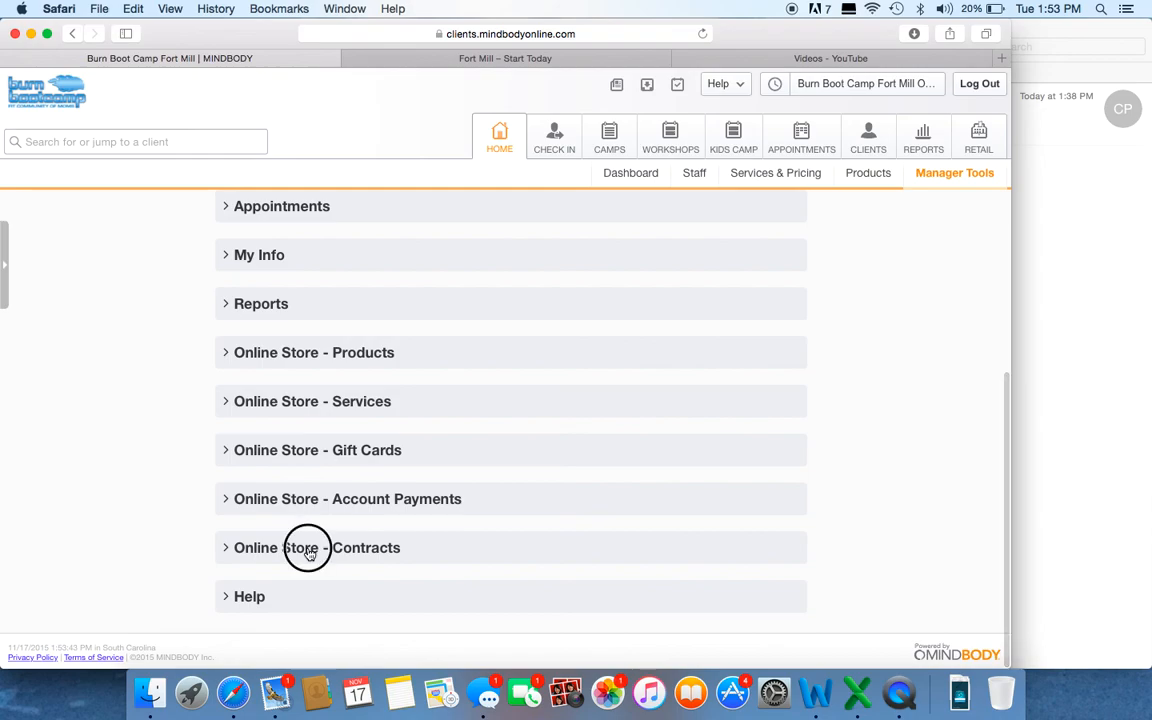
scroll(183, 568, down, 3)
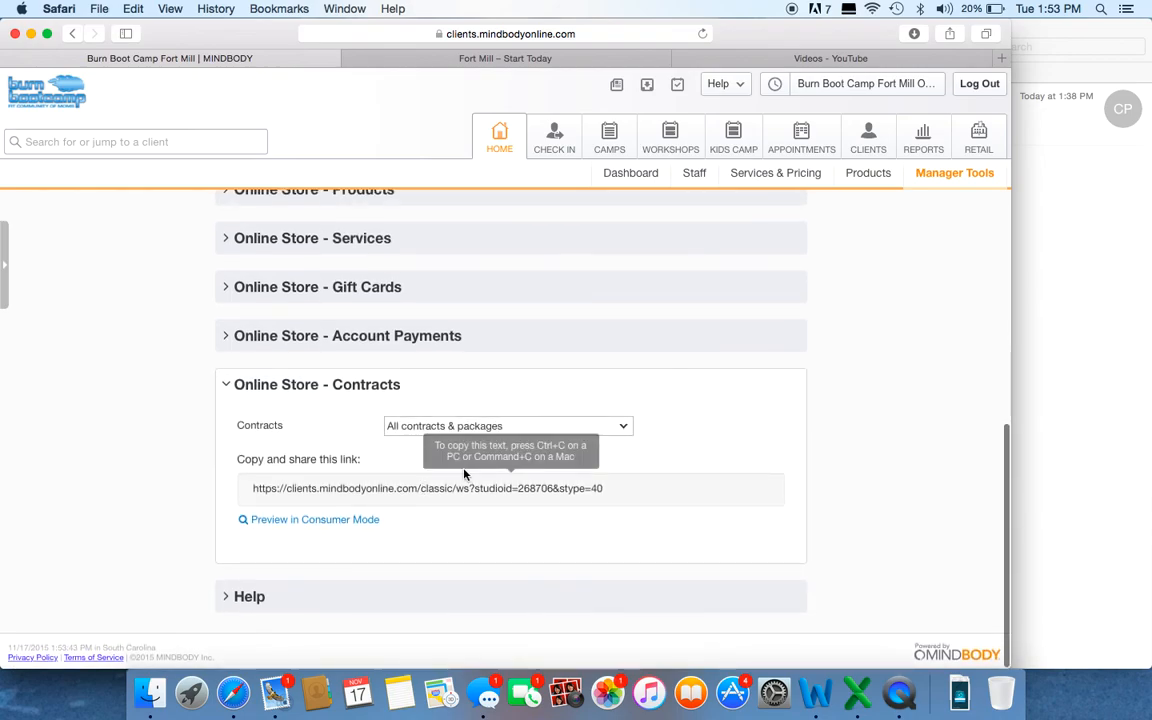
Step: Generate the shareable link for the Grand Opening Special contract and select the link's full text
click(496, 426)
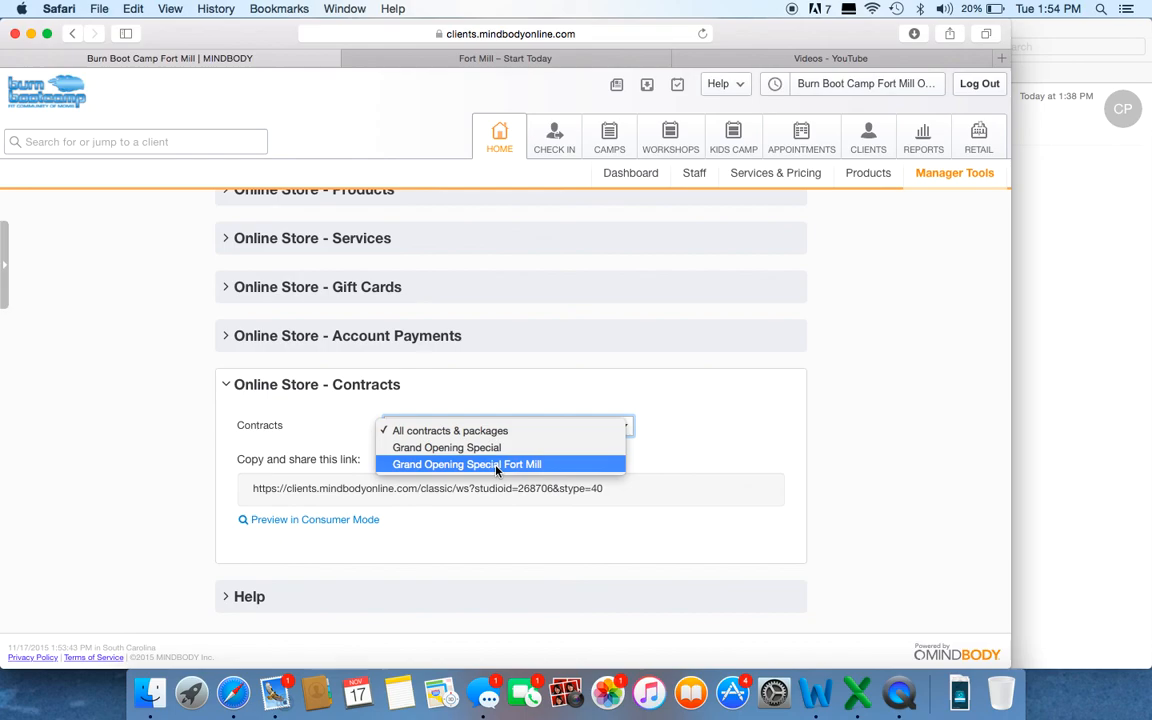
click(496, 449)
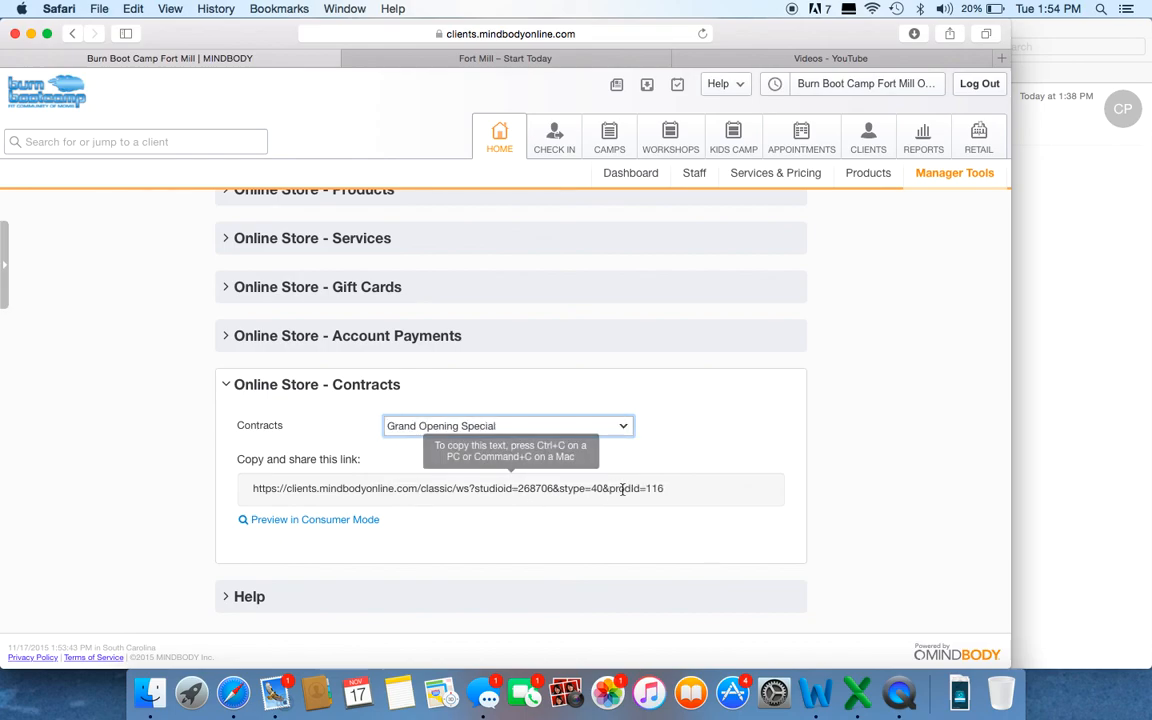
drag(674, 488, 277, 488)
drag(681, 496, 247, 478)
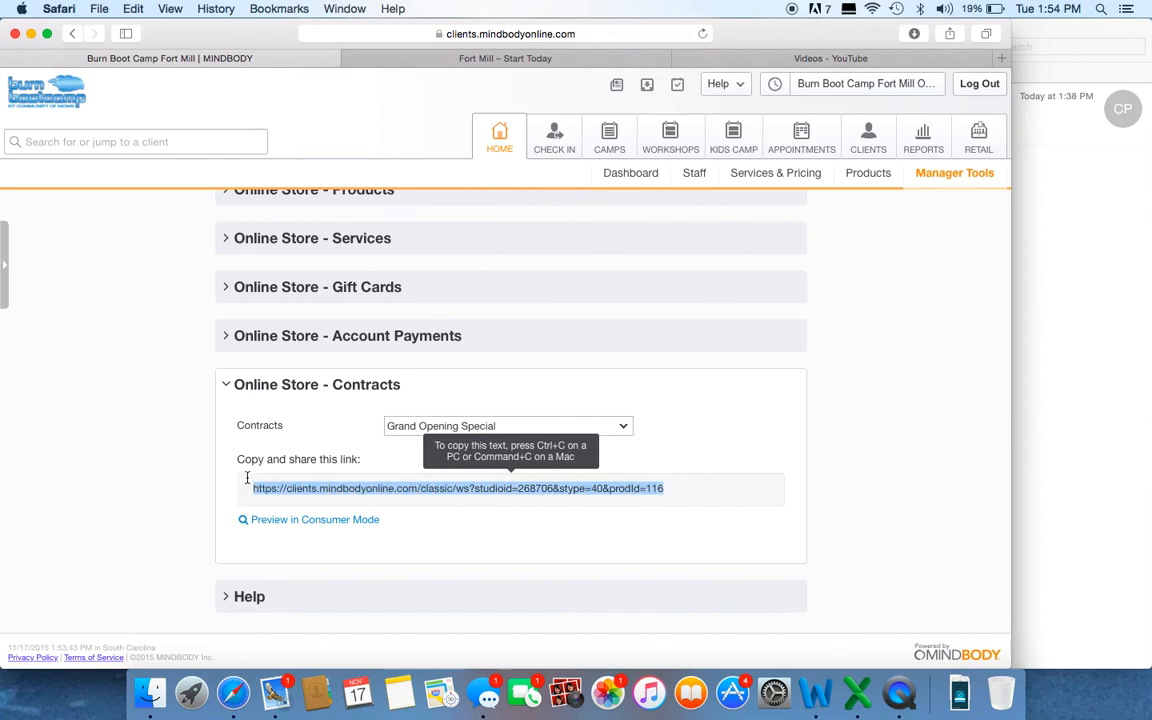